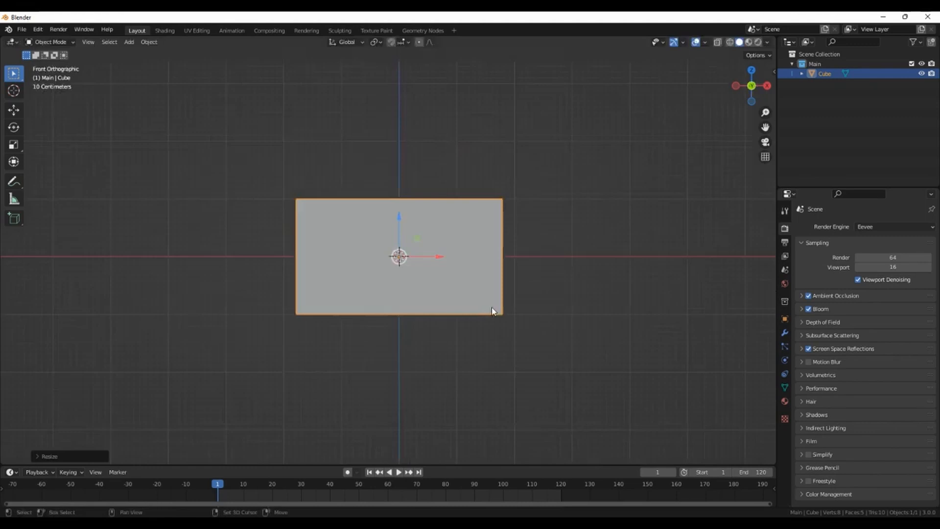
# Step: Add a camera to the scene and switch the viewport to look through it into the box room
pyautogui.hotkey('shift', 'a')
pyautogui.moveTo(493, 308)
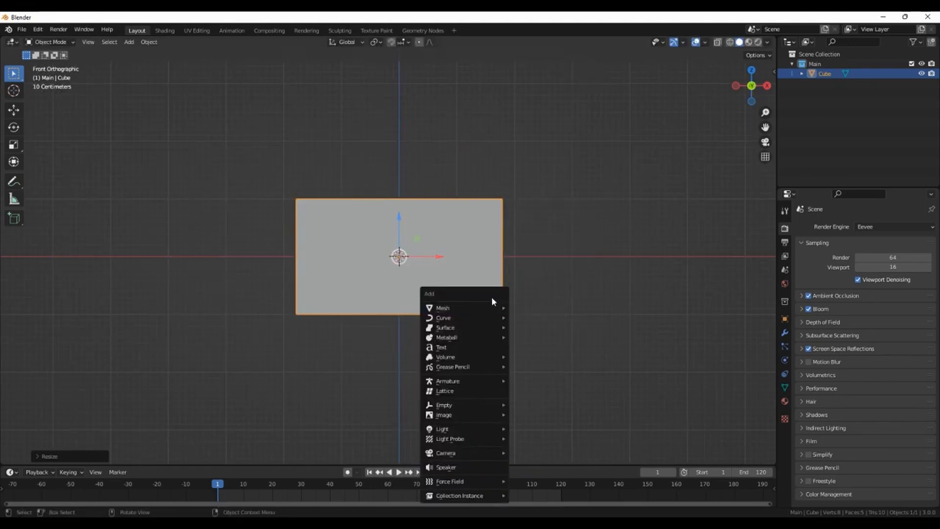
pyautogui.click(478, 452)
pyautogui.press('KP_0')
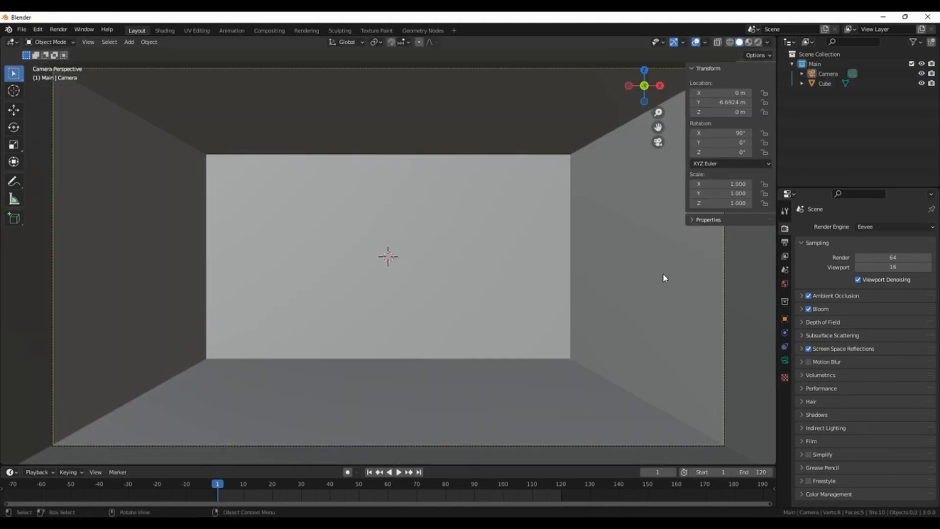
# Step: Add a cylinder and scale it down in X and Y only to form a thin full-height tube
pyautogui.scroll(1, 665, 278)
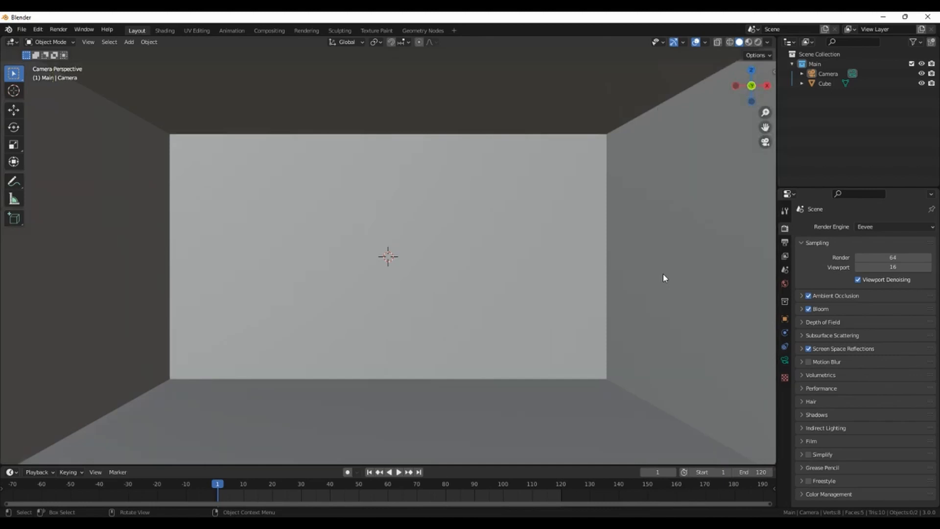
pyautogui.hotkey('shift', 'a')
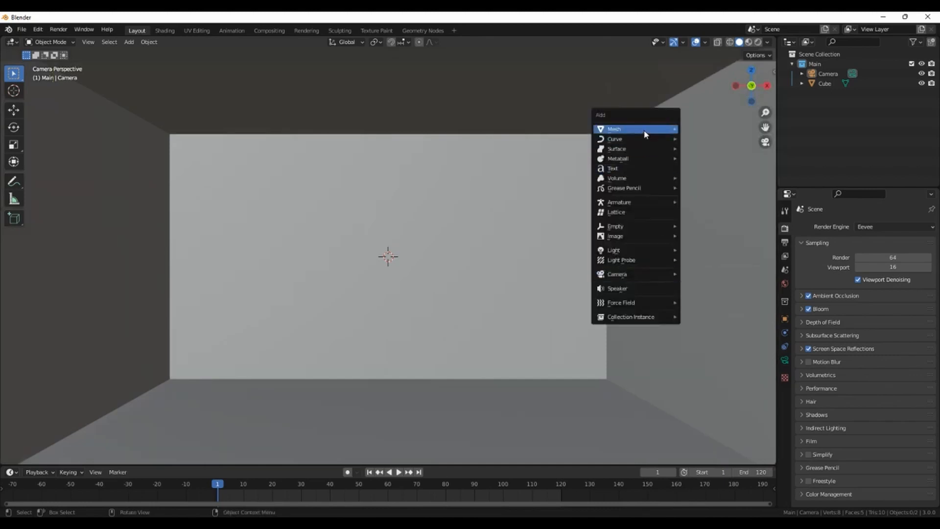
pyautogui.moveTo(645, 134)
pyautogui.click(706, 180)
pyautogui.press('s')
pyautogui.hotkey('shift', 'z')
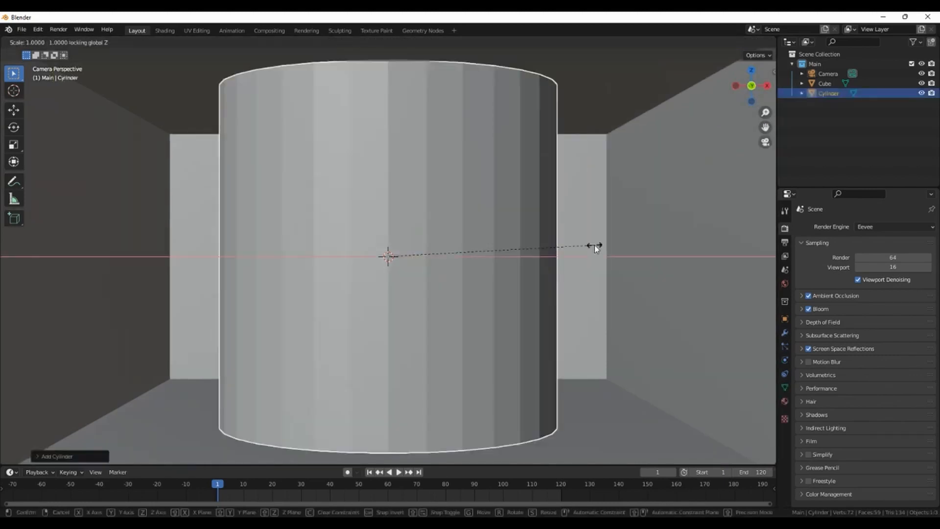
pyautogui.click(403, 258)
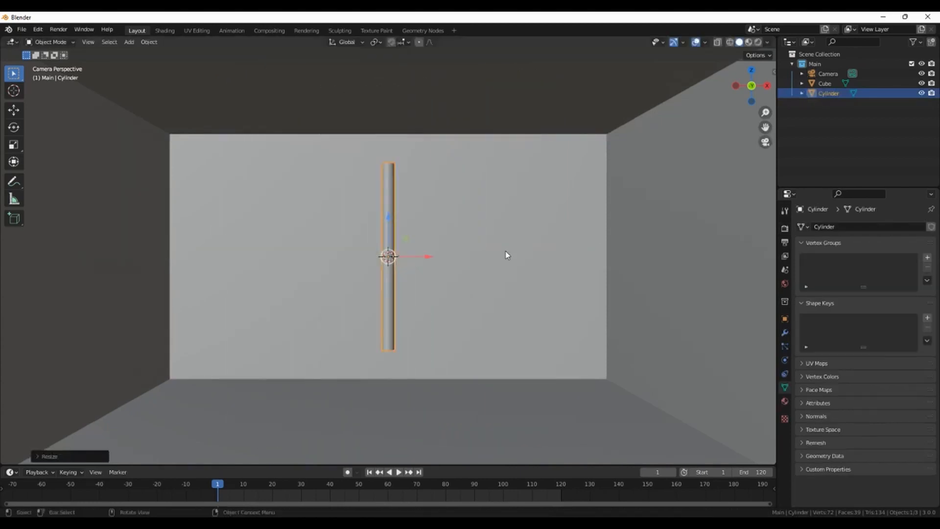
pyautogui.press('g')
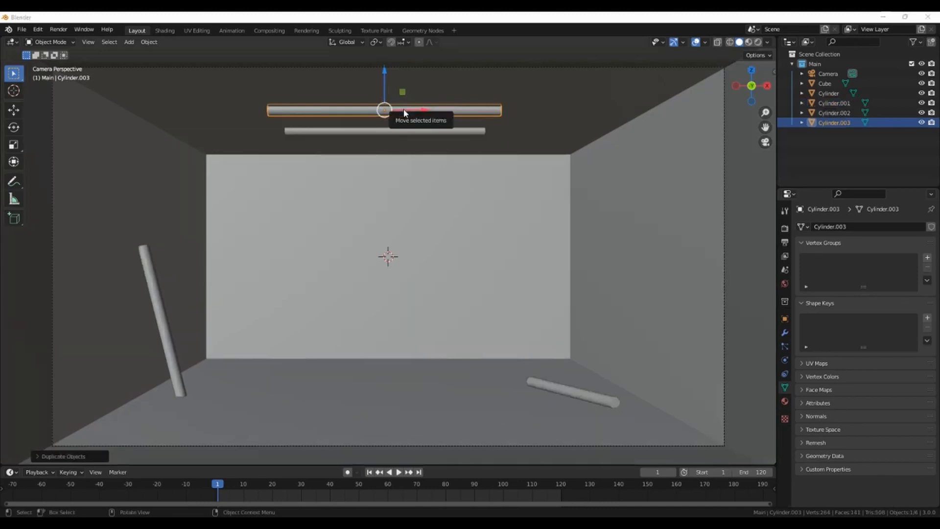
# Step: Duplicate the larger ceiling tube down to the lower back wall, and place another copy about 0.5 m above that one
pyautogui.hotkey('shift', 'd')
pyautogui.press('z')
pyautogui.click(457, 338)
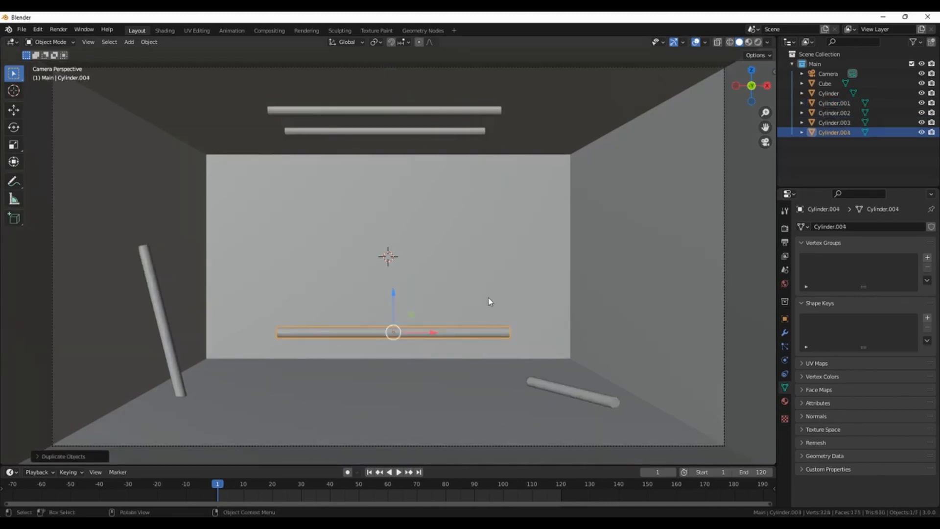
pyautogui.hotkey('shift', 'd')
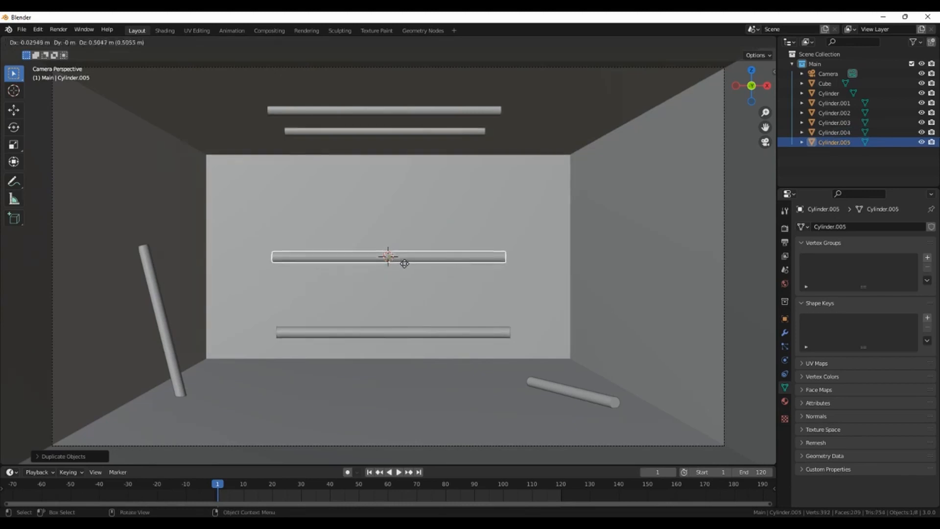
pyautogui.click(405, 264)
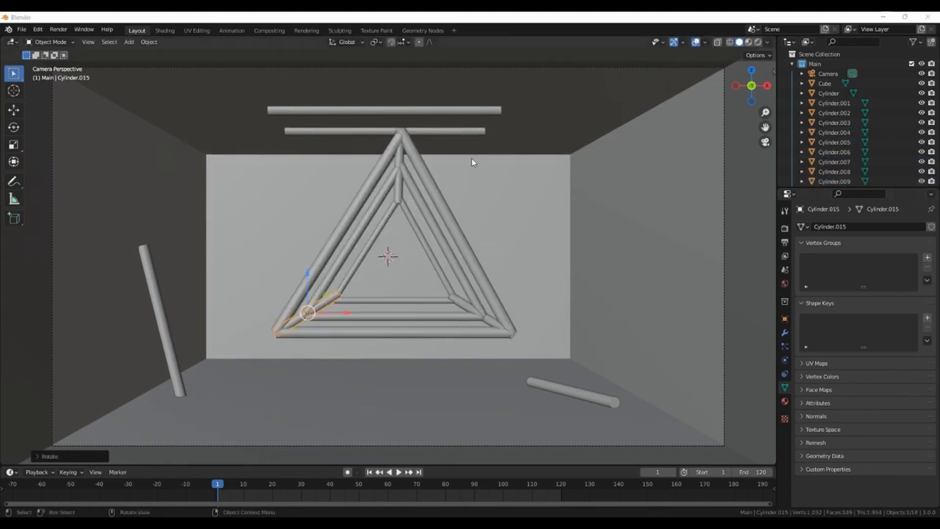
# Step: Give the triangle of tubes a new material named Blue in the Shading workspace
pyautogui.click(412, 162)
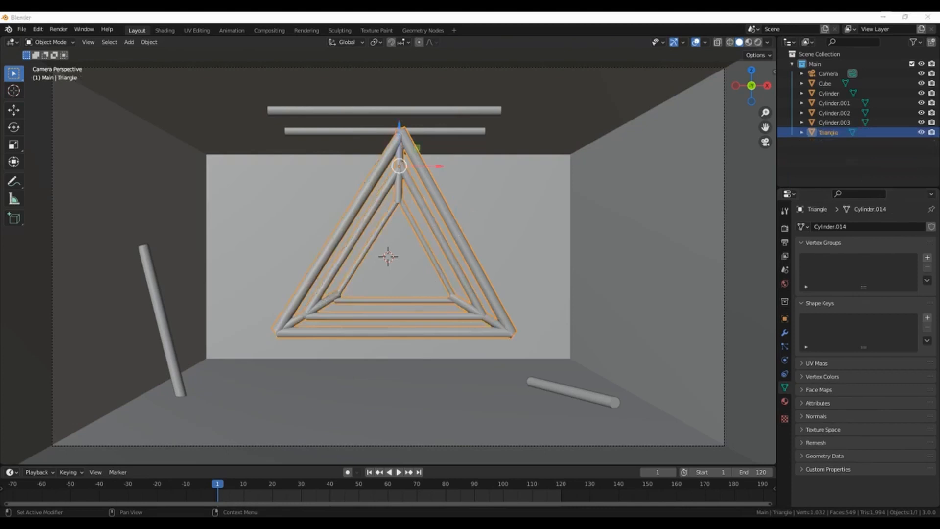
pyautogui.click(161, 30)
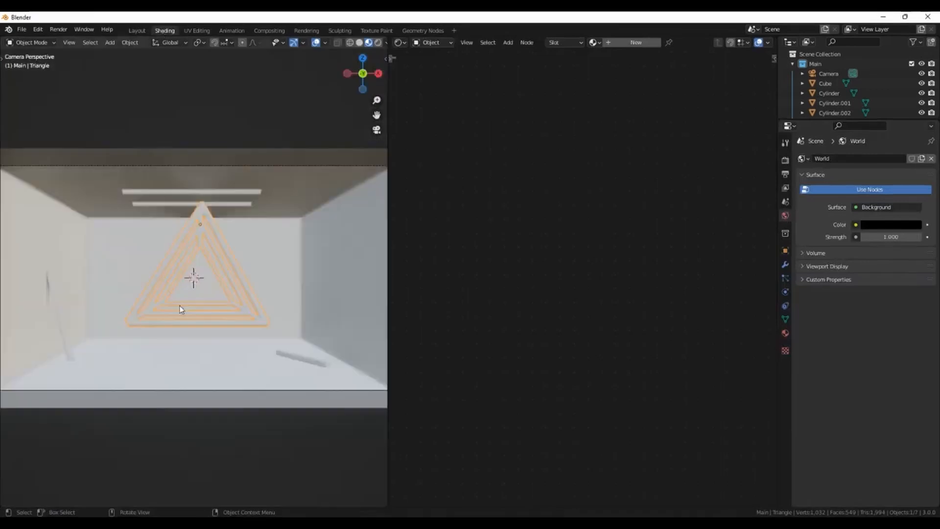
pyautogui.click(636, 45)
pyautogui.doubleClick(659, 43)
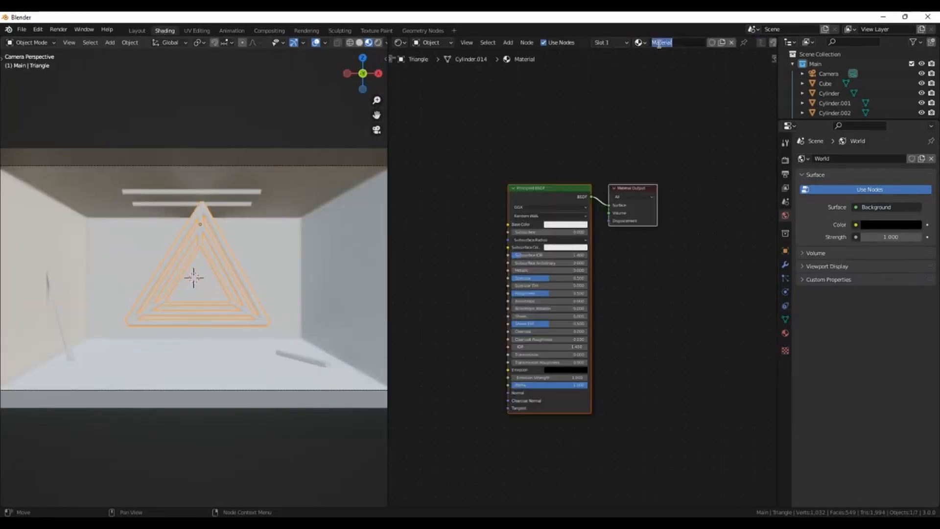
pyautogui.write('Blue')
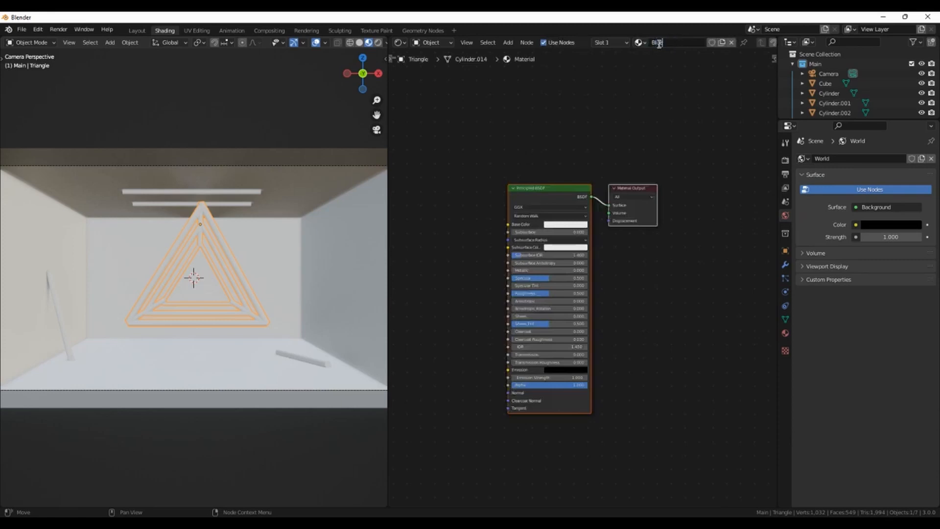
pyautogui.press('Return')
# Step: Replace the Blue material's Principled BSDF with an Emission node linked to the Material Output's Surface
pyautogui.scroll(2, 689, 292)
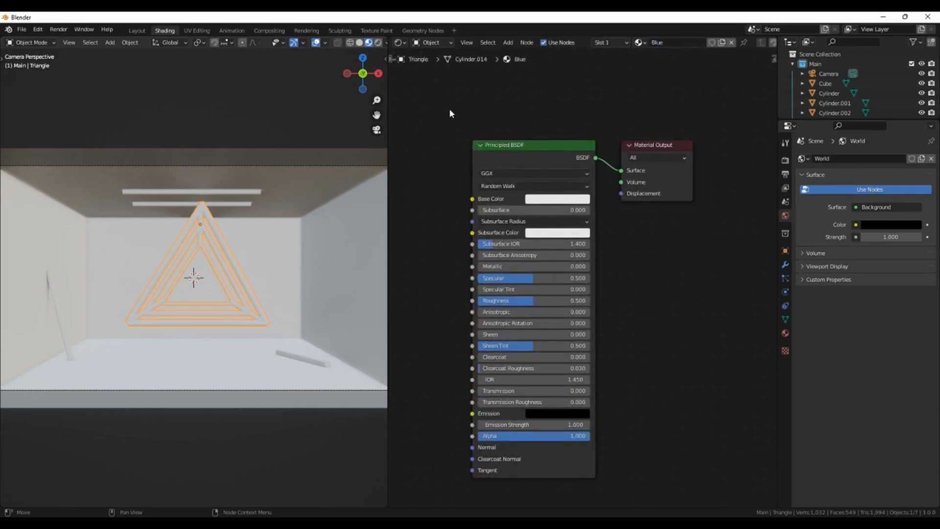
pyautogui.click(513, 151)
pyautogui.press('Delete')
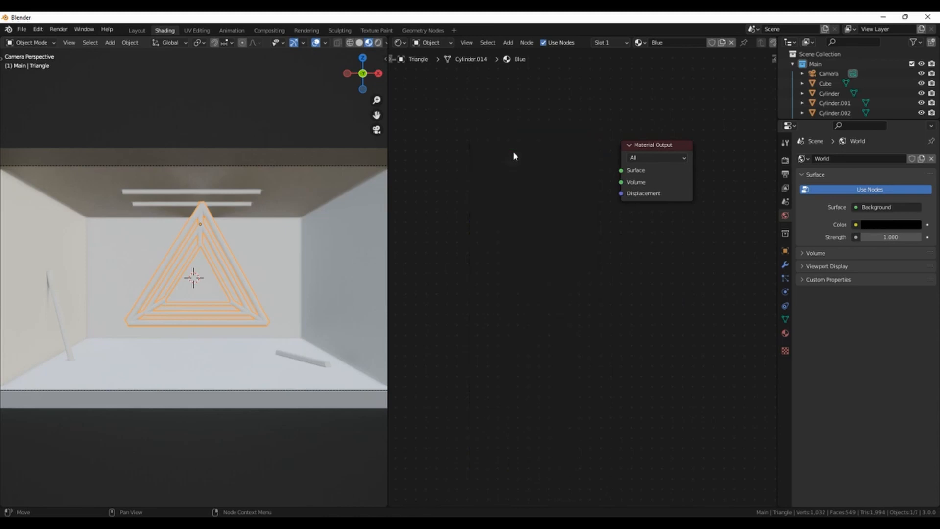
pyautogui.hotkey('shift', 'a')
pyautogui.click(513, 150)
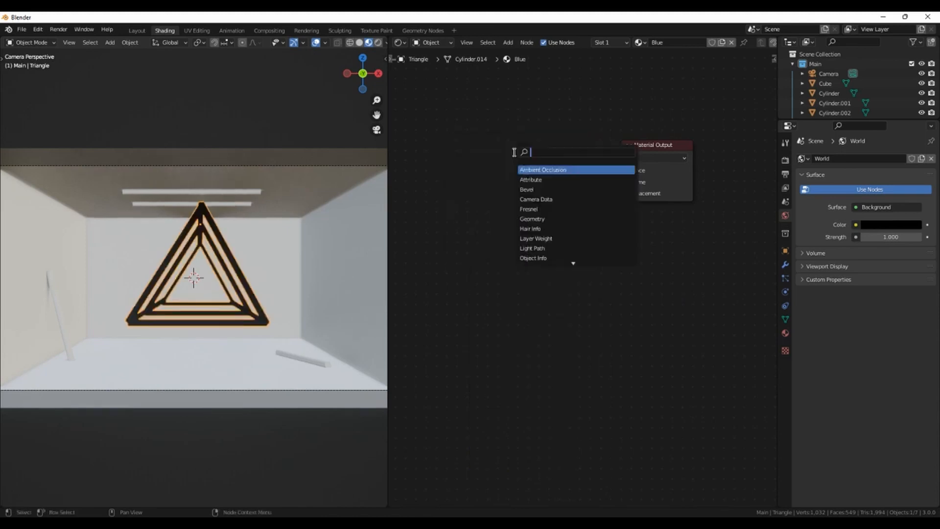
pyautogui.write('em')
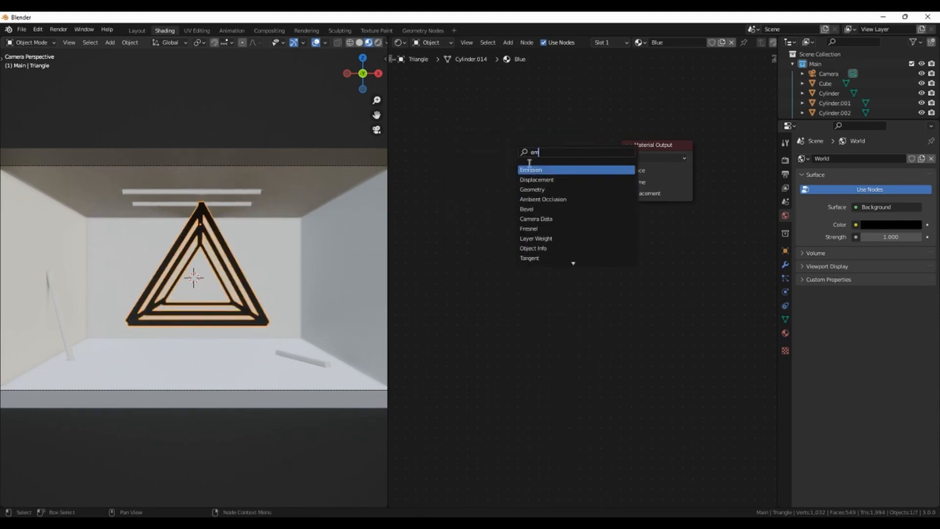
pyautogui.click(531, 169)
pyautogui.click(574, 167)
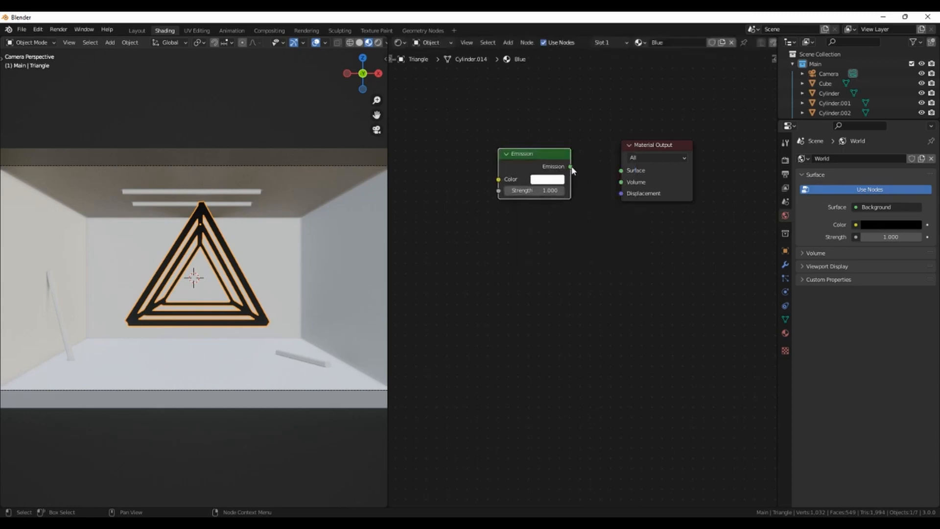
pyautogui.moveTo(571, 167); pyautogui.dragTo(621, 171)
pyautogui.moveTo(540, 158); pyautogui.dragTo(564, 160)
# Step: Set the Emission node's color to a bright blue with hue 0.634 and its strength to 30
pyautogui.click(569, 184)
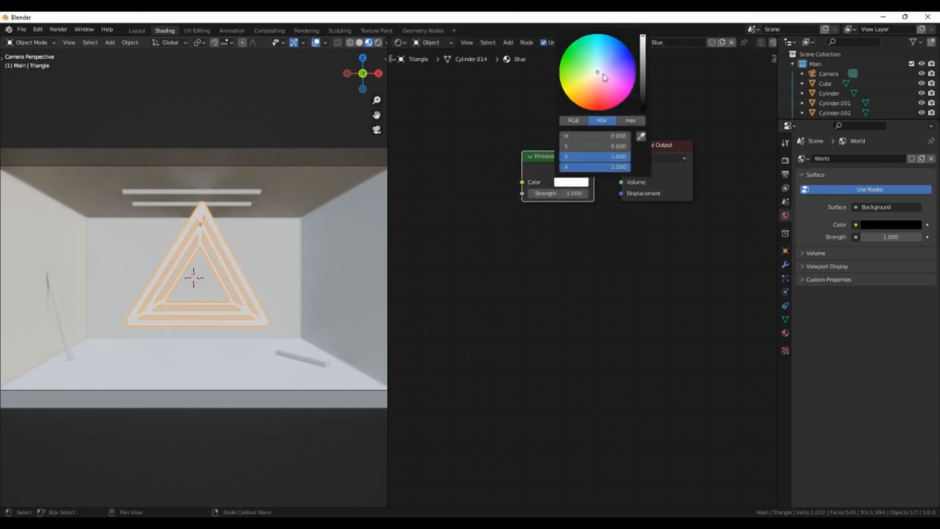
pyautogui.moveTo(606, 77); pyautogui.dragTo(616, 47)
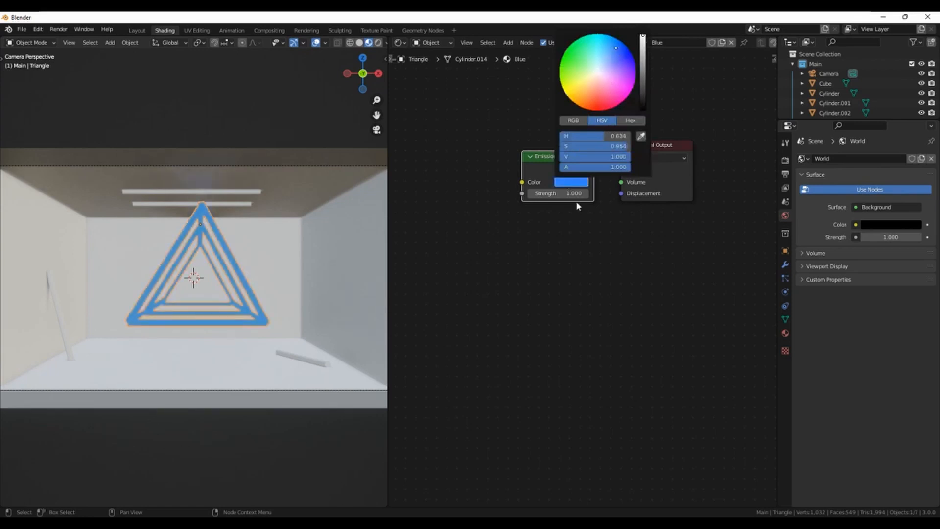
pyautogui.click(558, 194)
pyautogui.write('30')
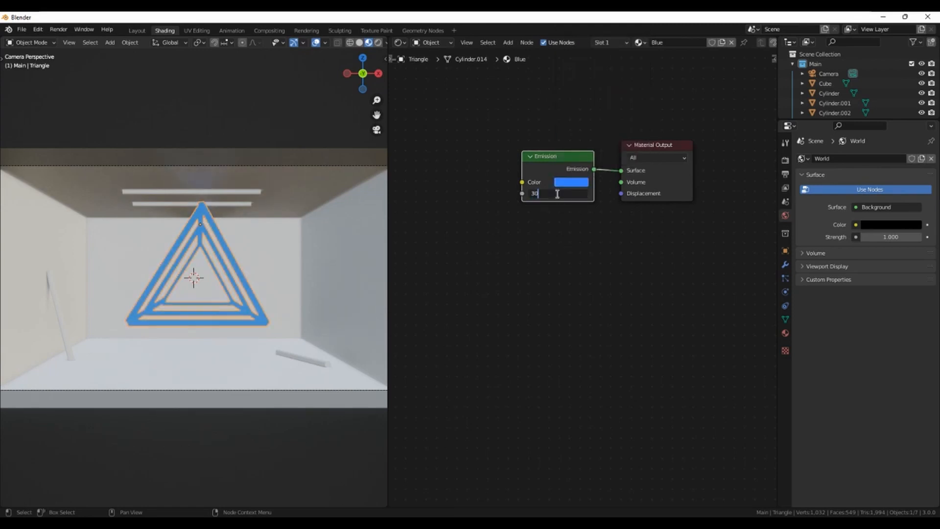
pyautogui.press('Return')
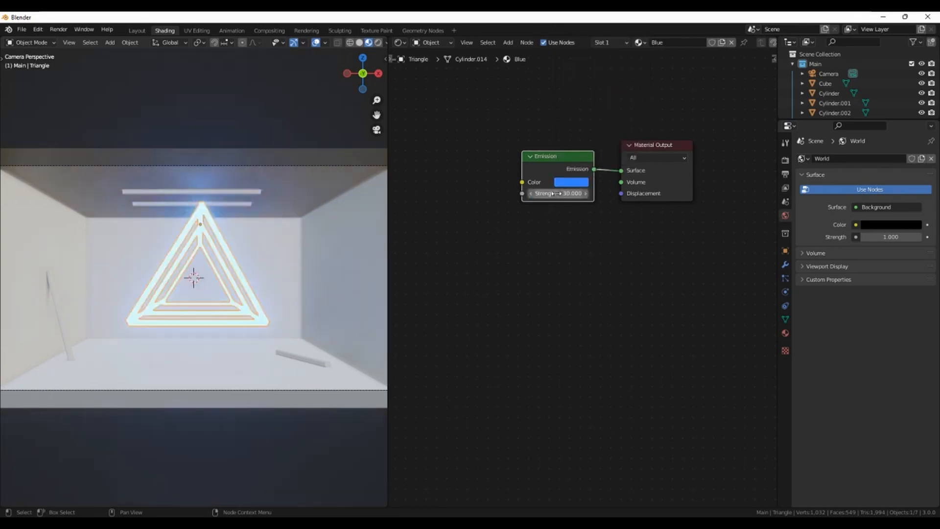
# Step: Switch the viewport to rendered shading, deselect the triangle, and set the Emission strength to 20
pyautogui.click(378, 43)
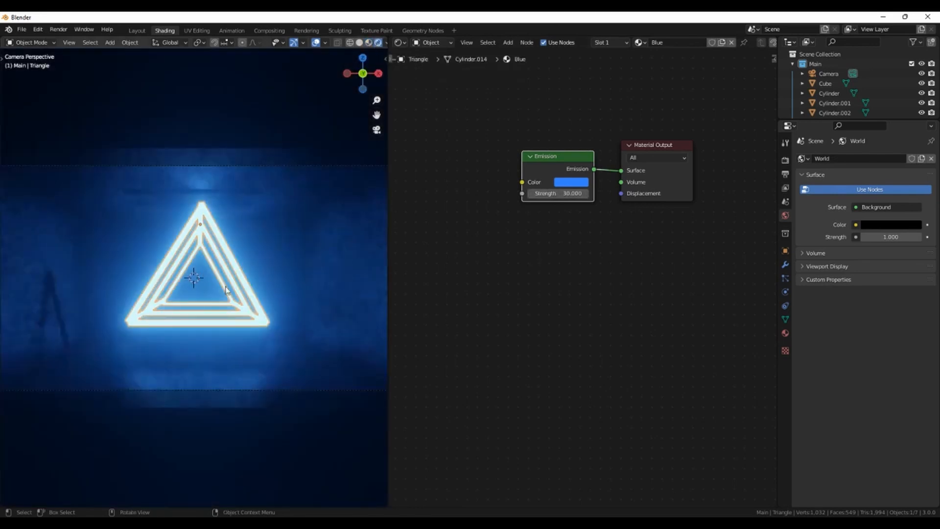
pyautogui.click(298, 473)
pyautogui.click(569, 193)
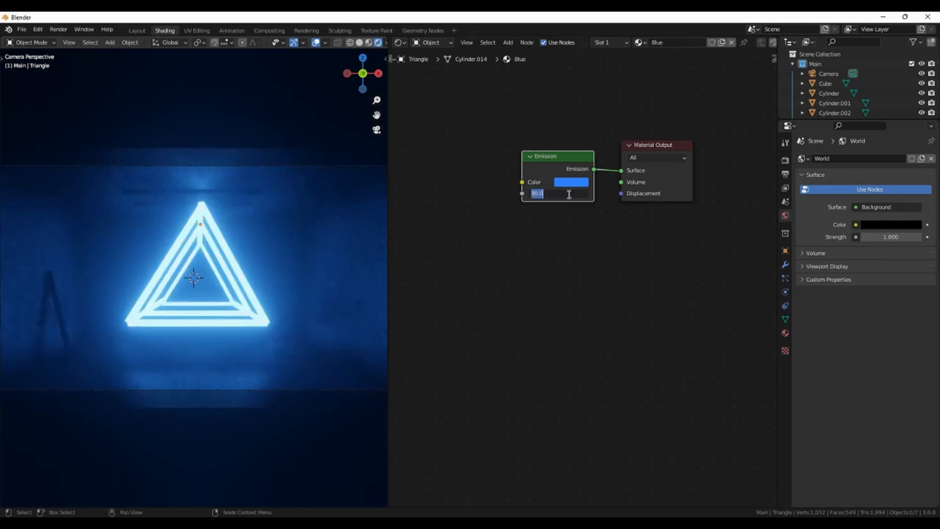
pyautogui.write('20')
pyautogui.press('Return')
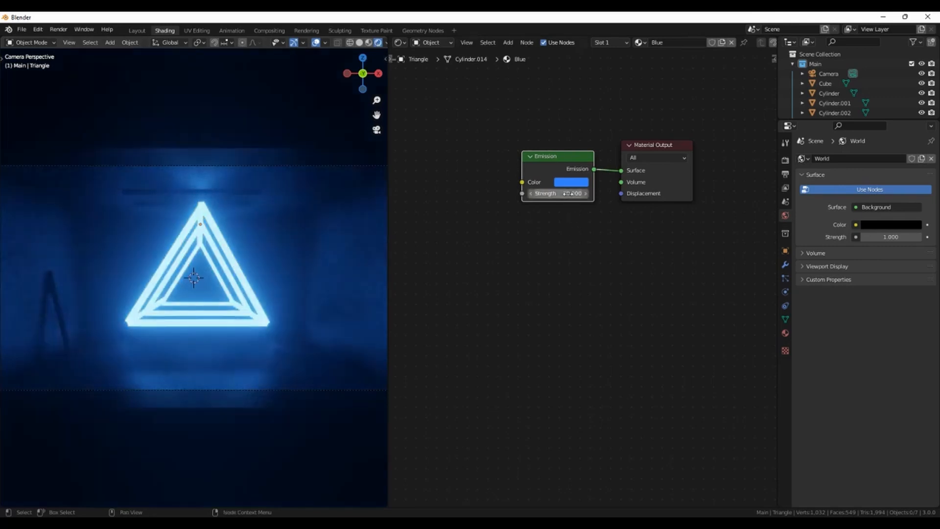
# Step: Give the lower ceiling tube above the triangle a new material named Pink
pyautogui.click(192, 203)
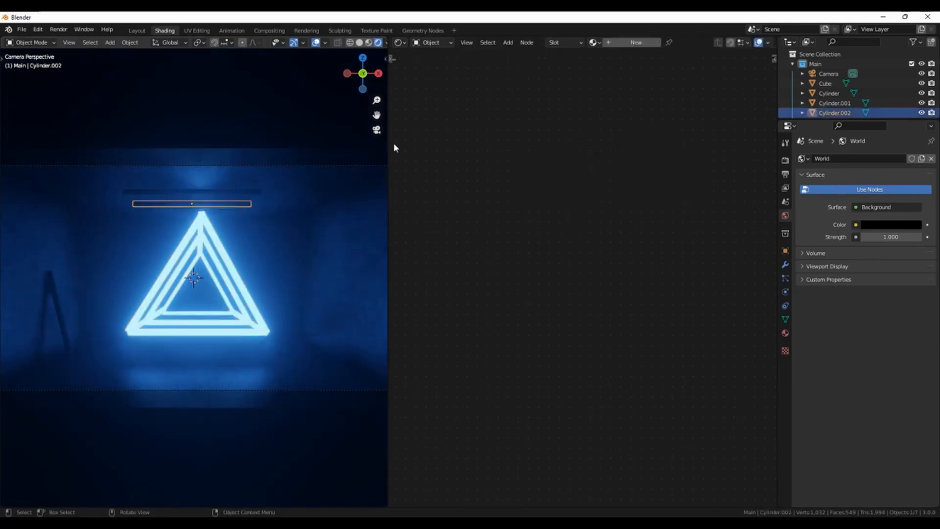
pyautogui.doubleClick(670, 43)
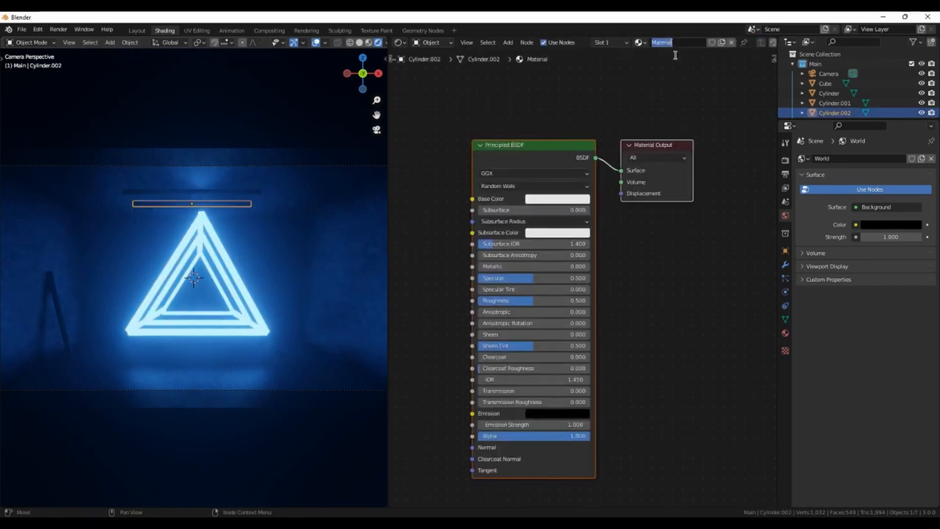
pyautogui.write('Pink')
pyautogui.press('Return')
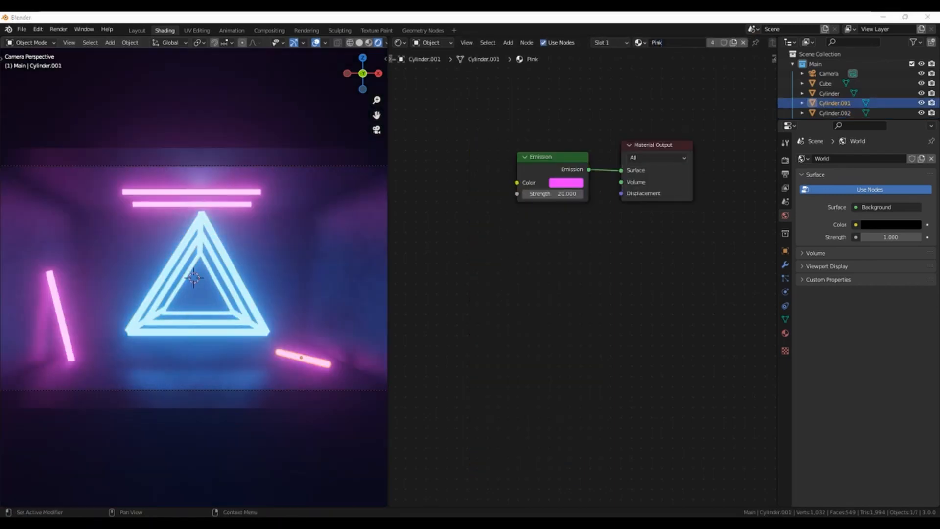
# Step: Give the room cube a new material named Bricks
pyautogui.click(353, 250)
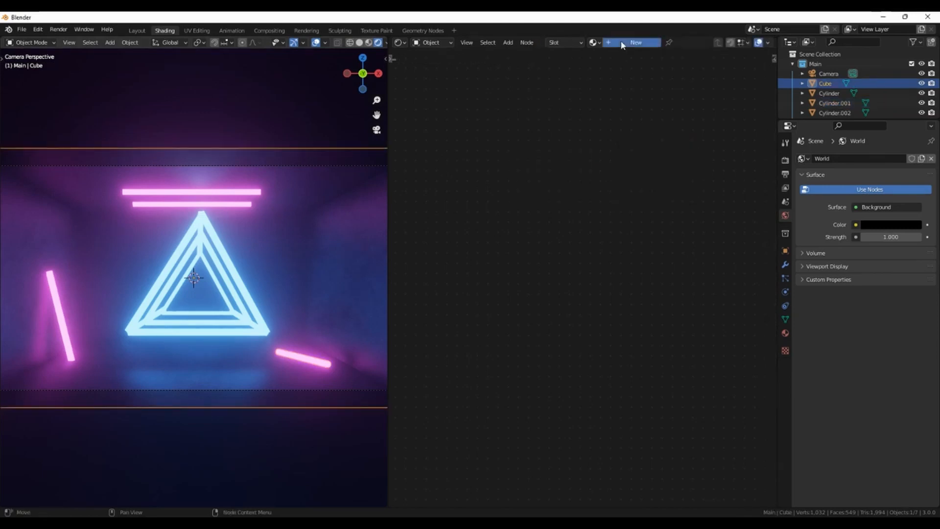
pyautogui.click(636, 42)
pyautogui.click(688, 41)
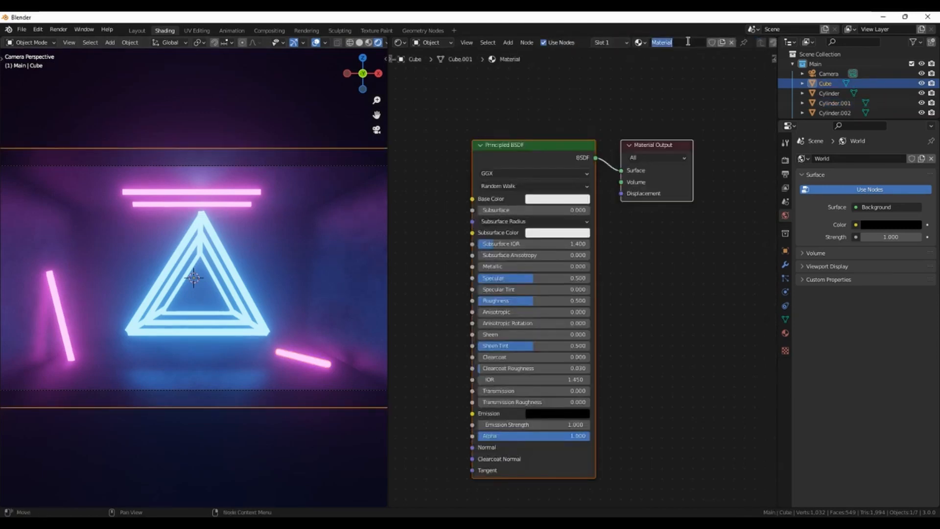
pyautogui.write('Bl')
pyautogui.press('Return')
pyautogui.click(698, 192)
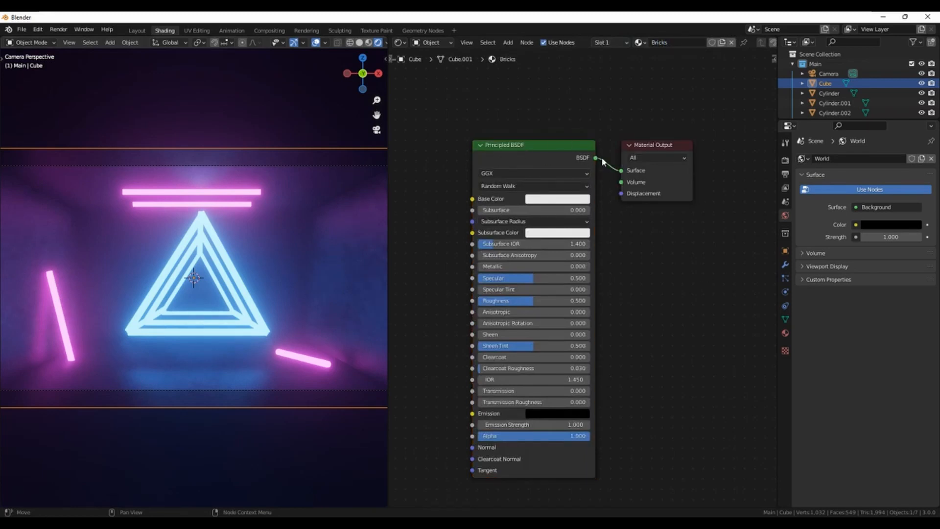
# Step: Add a Brick Texture node to the Bricks material, link its Color to the Principled BSDF Base Color, and place it beside the shader
pyautogui.moveTo(460, 241); pyautogui.dragTo(543, 250, button='middle')
pyautogui.scroll(-3, 544, 251)
pyautogui.moveTo(497, 288); pyautogui.dragTo(539, 286, button='middle')
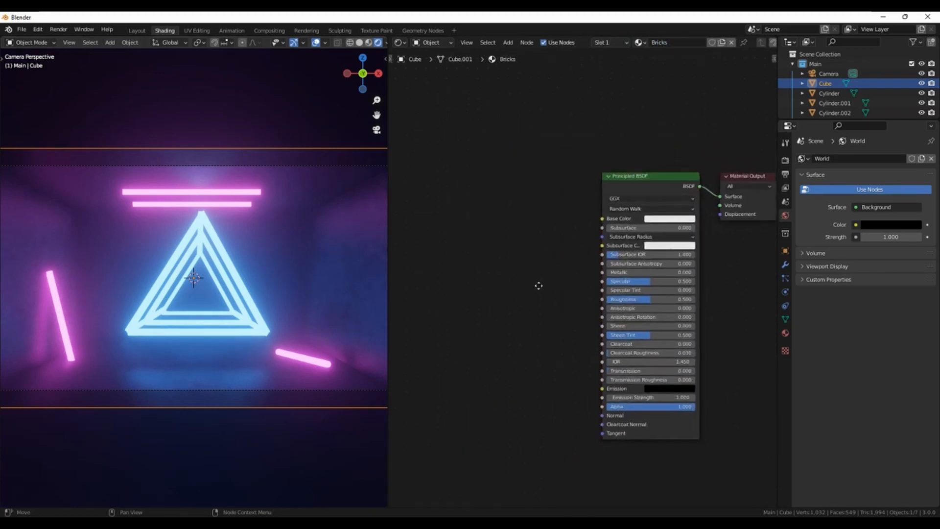
pyautogui.hotkey('shift', 'a')
pyautogui.click(539, 285)
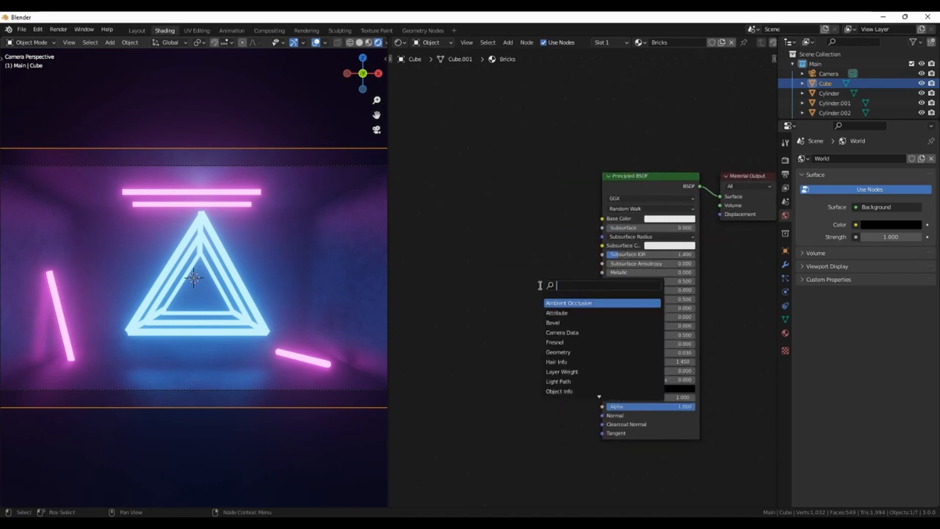
pyautogui.write('brick')
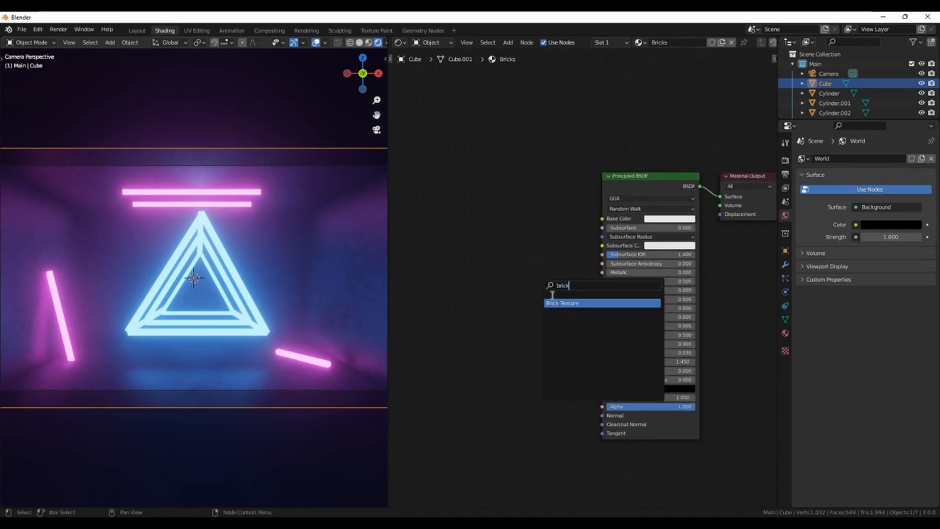
pyautogui.click(558, 303)
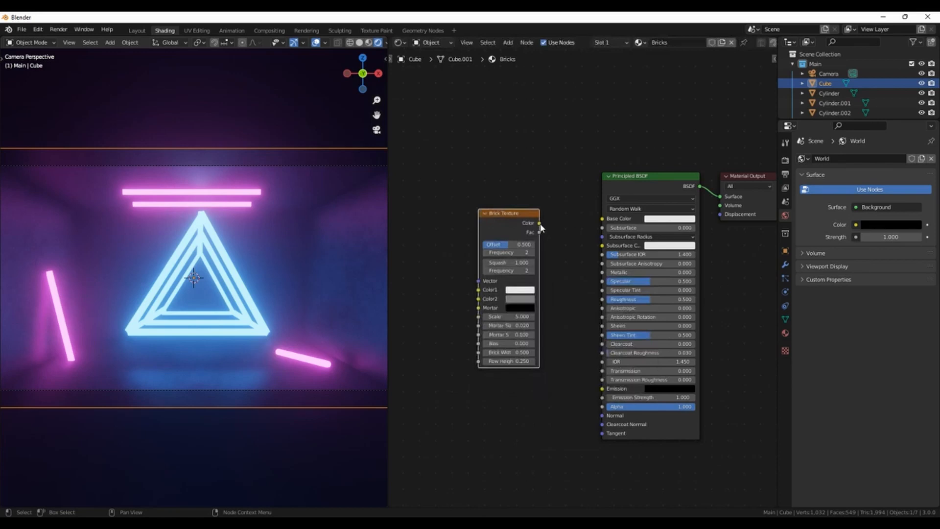
pyautogui.moveTo(541, 225); pyautogui.dragTo(602, 220)
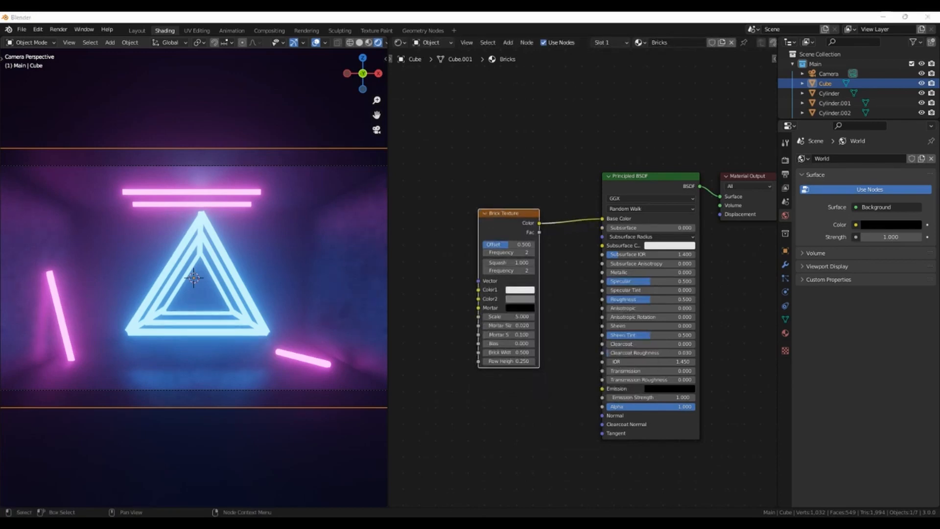
pyautogui.moveTo(502, 216); pyautogui.dragTo(541, 210)
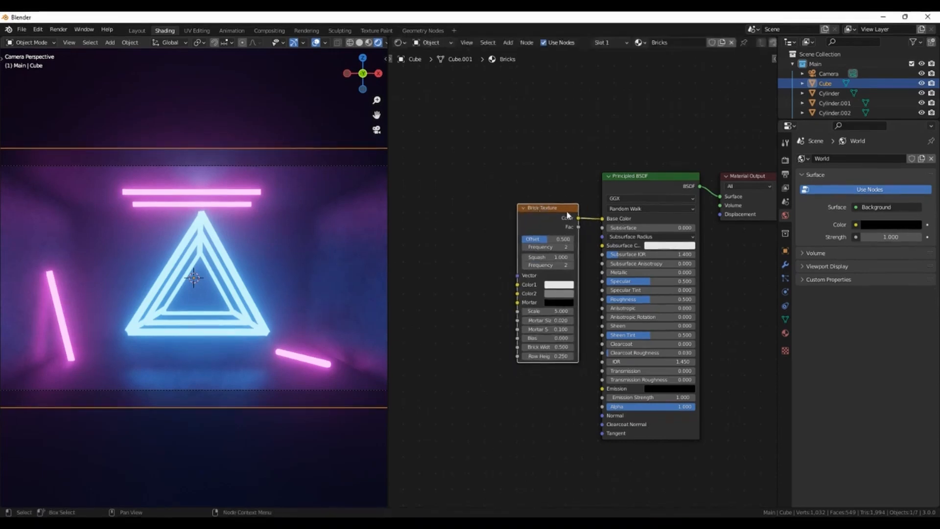
# Step: Add a Mapping node before the Brick Texture and link its Vector output to the texture's Vector input
pyautogui.moveTo(470, 249); pyautogui.dragTo(528, 251, button='middle')
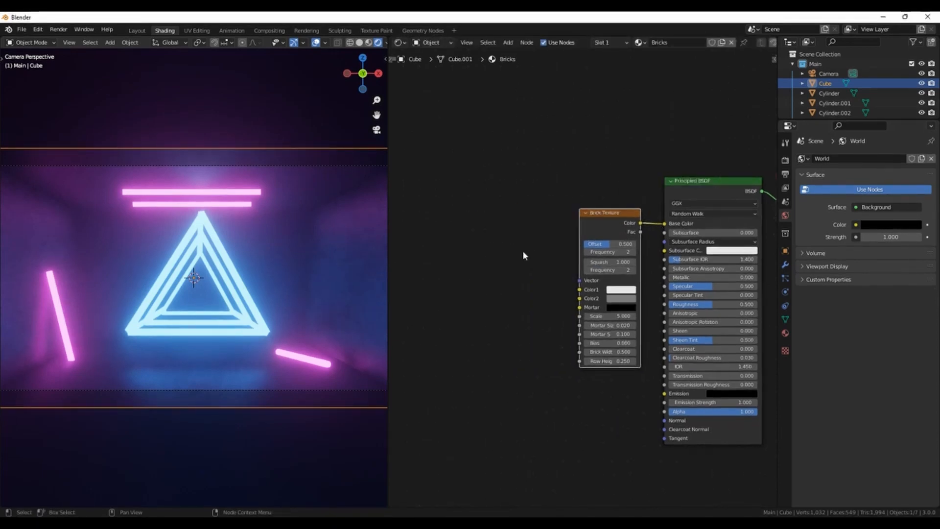
pyautogui.hotkey('shift', 'a')
pyautogui.click(523, 252)
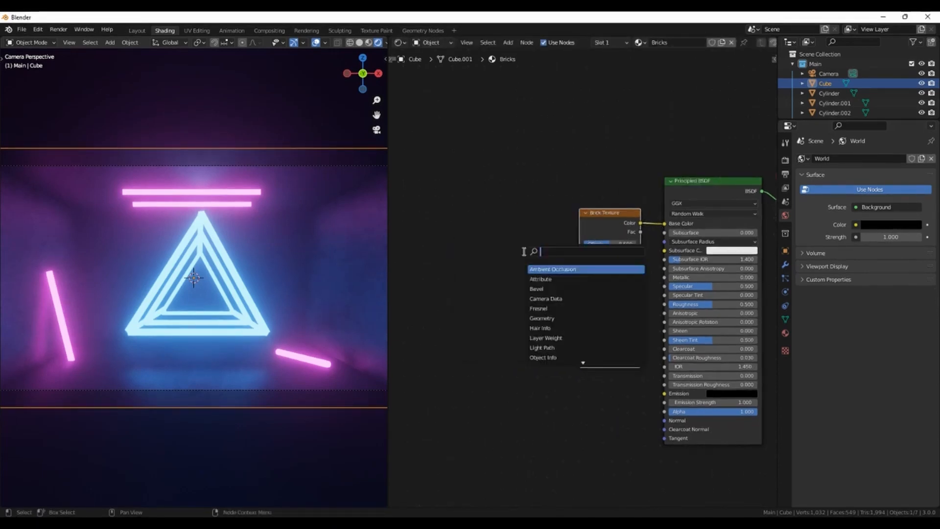
pyautogui.write('mapping')
pyautogui.press('Return')
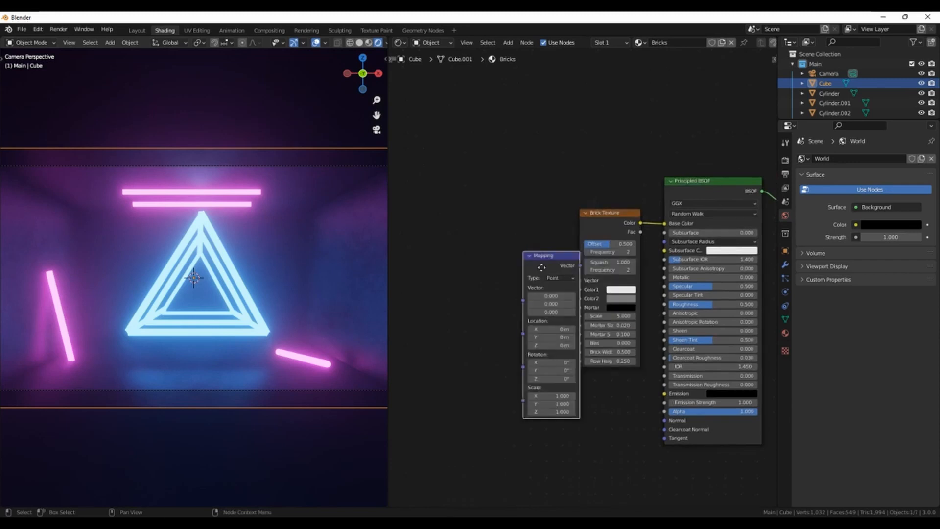
pyautogui.click(512, 227)
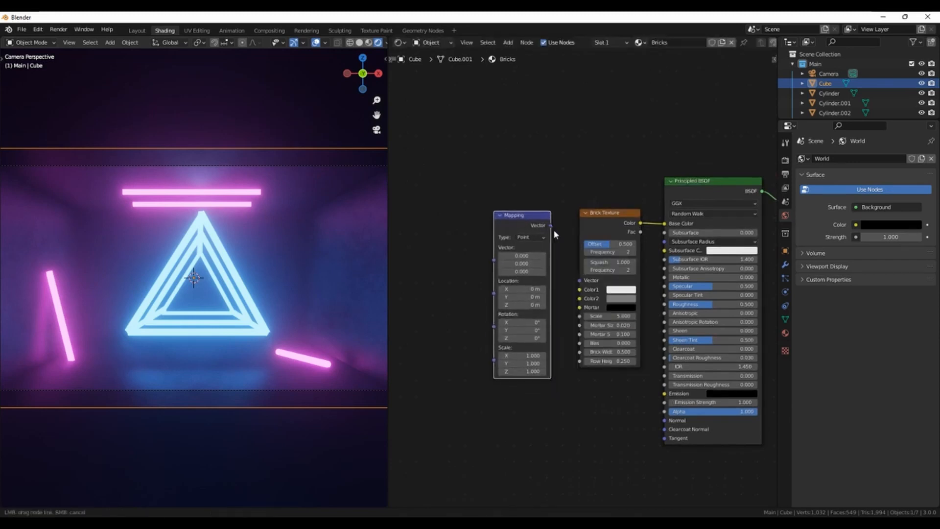
pyautogui.moveTo(553, 230); pyautogui.dragTo(579, 280)
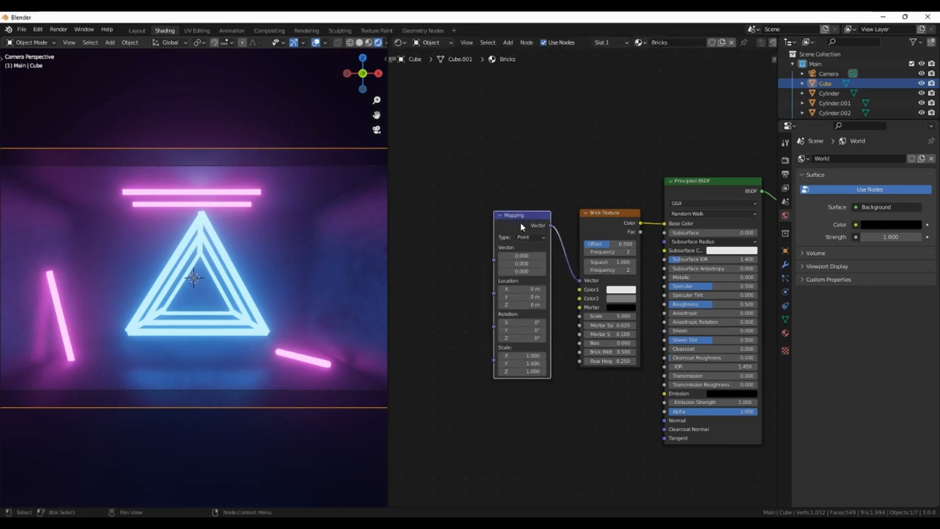
pyautogui.moveTo(526, 228); pyautogui.dragTo(532, 234)
pyautogui.click(508, 201)
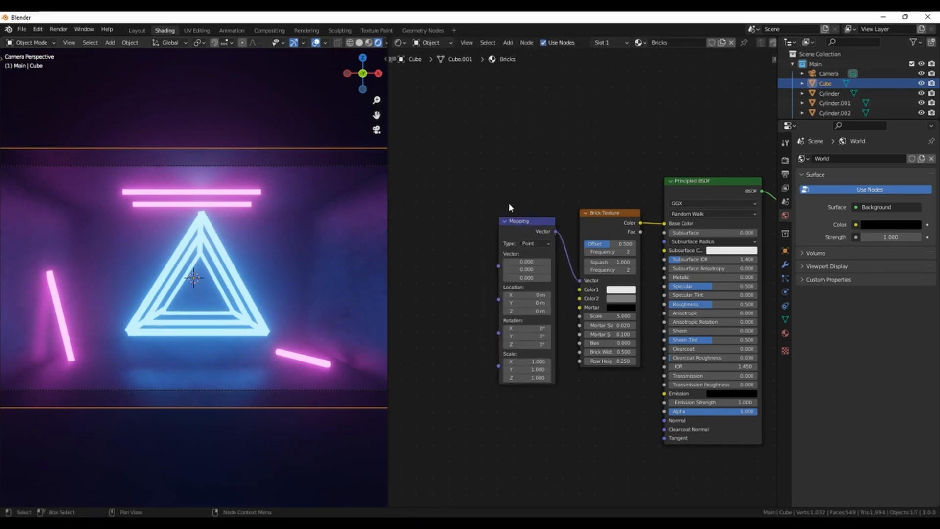
# Step: Add a Texture Coordinate node, link its UV output to the Mapping node's Vector input, and place it next to Mapping
pyautogui.hotkey('shift', 'a')
pyautogui.write('te')
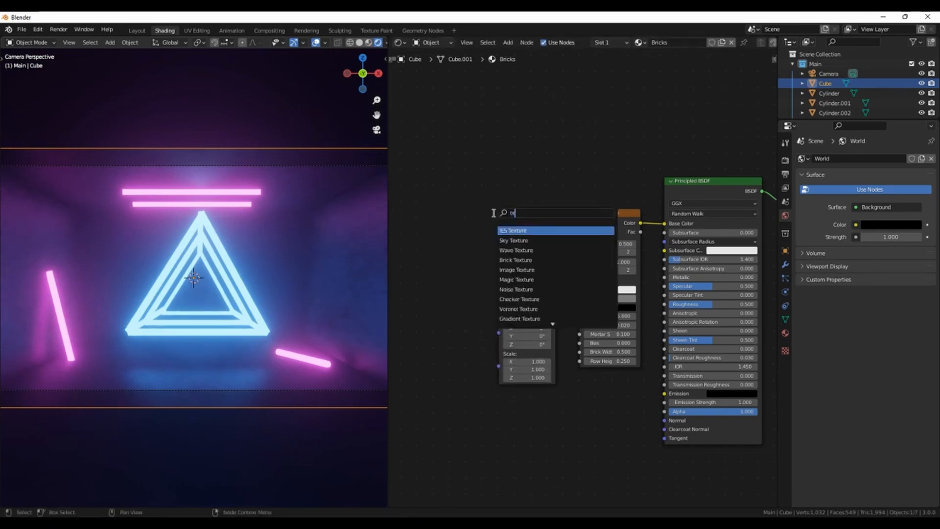
pyautogui.write('xture c')
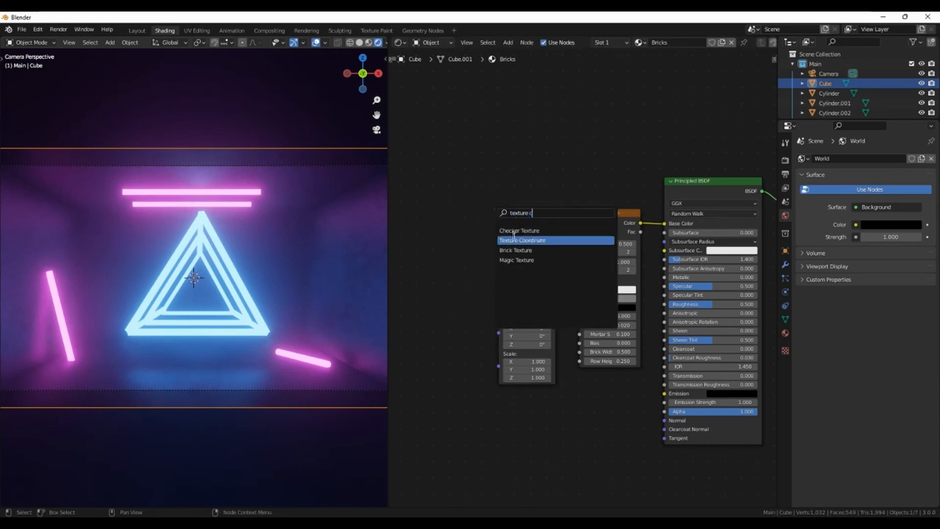
pyautogui.press('Return')
pyautogui.click(439, 251)
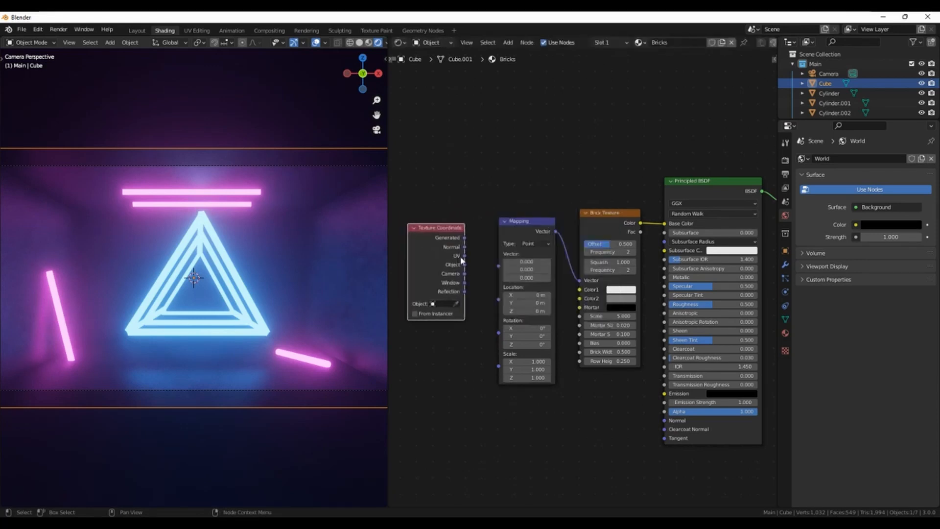
pyautogui.moveTo(464, 256); pyautogui.dragTo(495, 268)
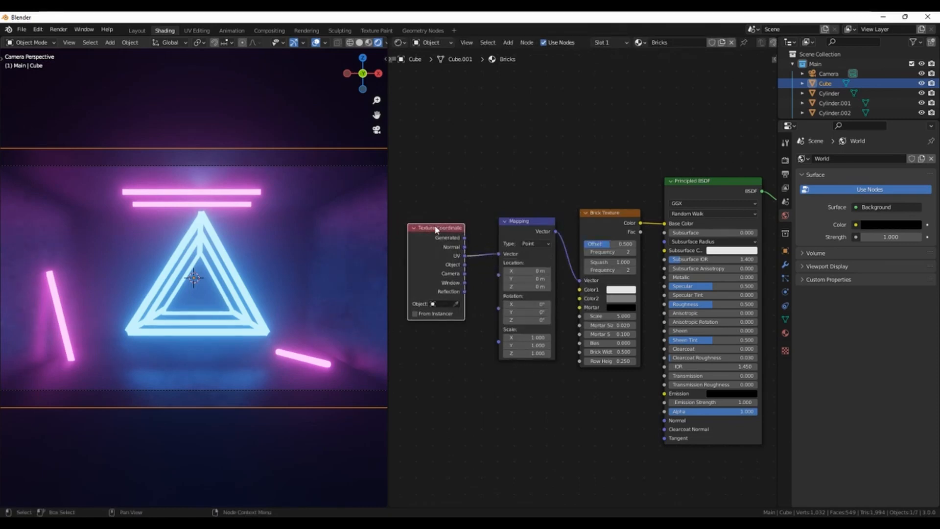
pyautogui.moveTo(436, 230); pyautogui.dragTo(454, 229)
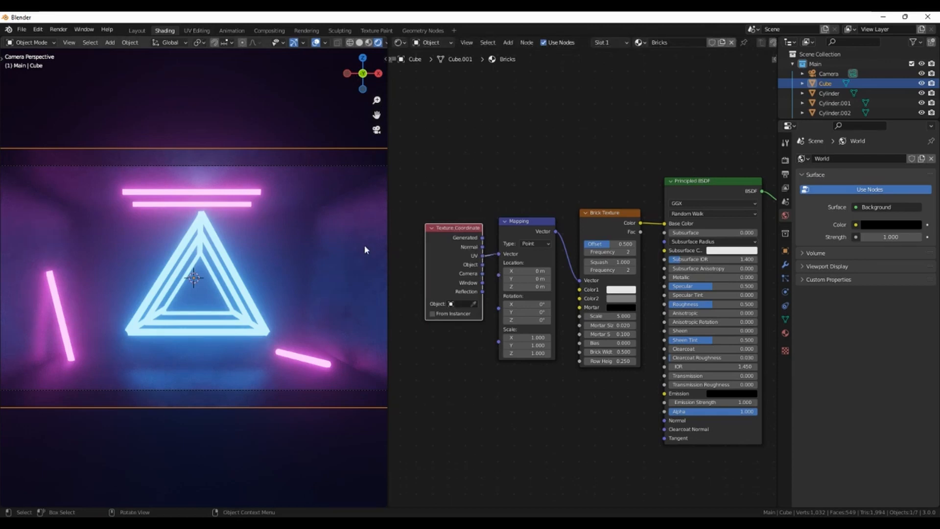
# Step: Preview the bricks in material shading, and set up the UV Editing workspace with the camera view and material preview
pyautogui.click(369, 43)
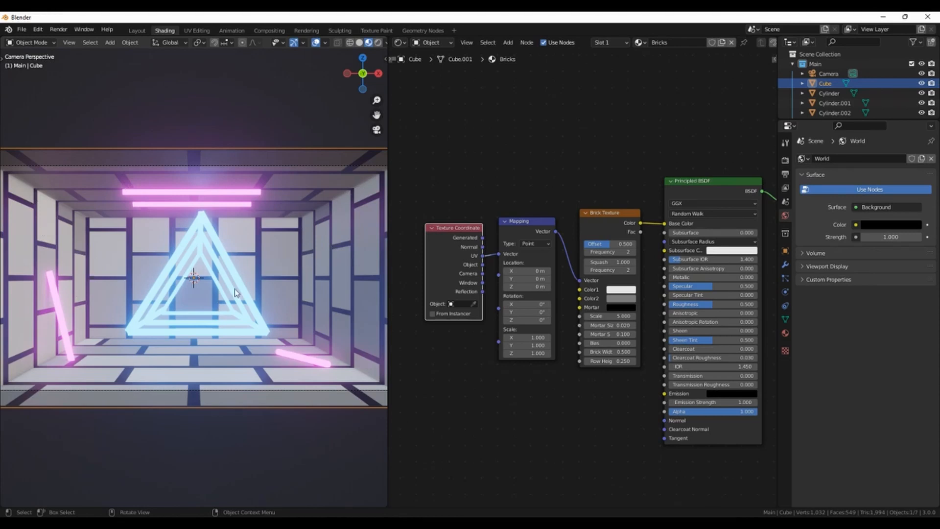
pyautogui.click(198, 32)
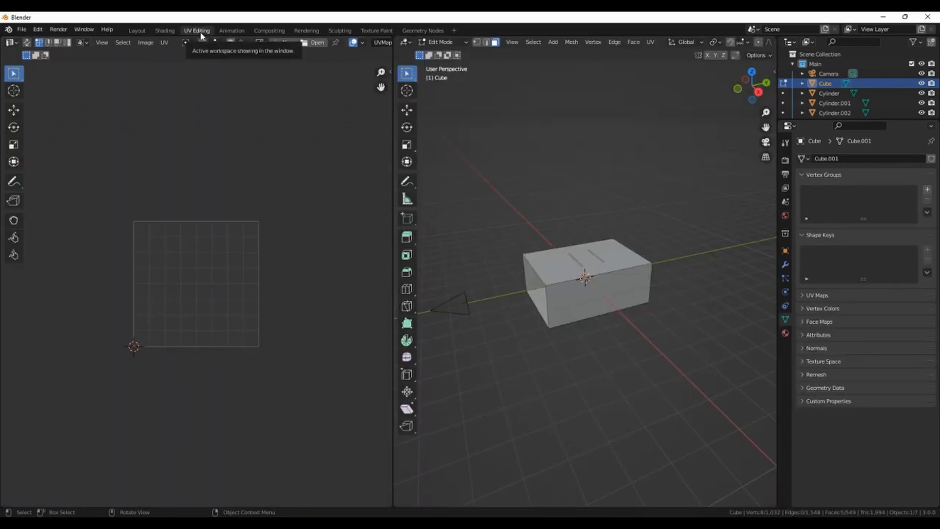
pyautogui.press('KP_0')
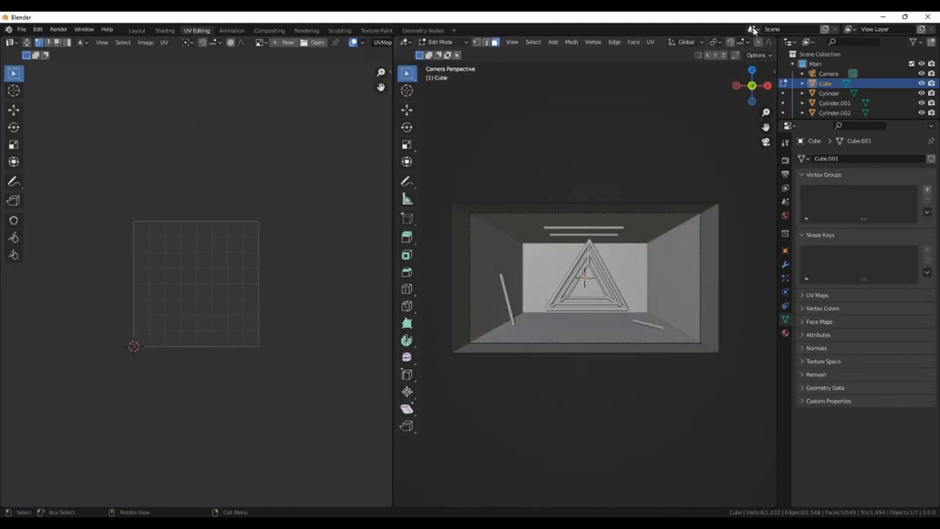
pyautogui.hscroll(5, 753, 46)
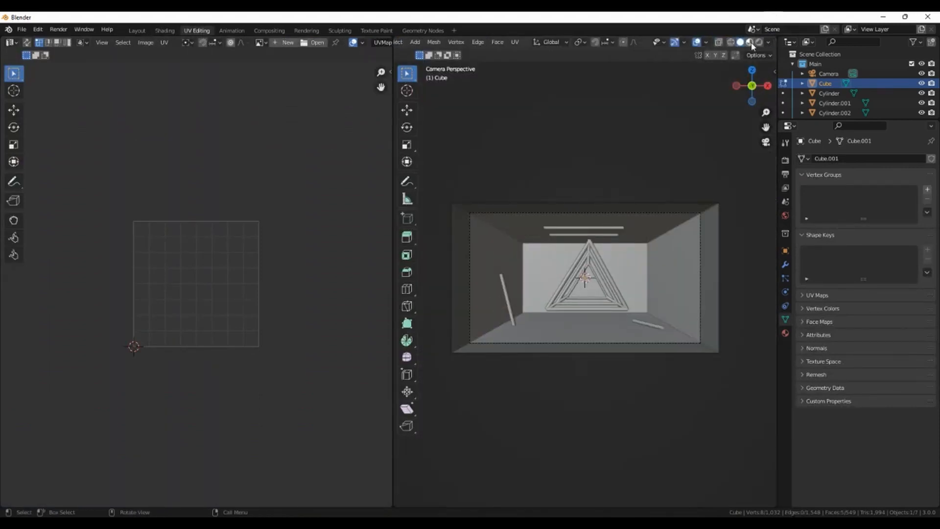
pyautogui.click(750, 42)
pyautogui.scroll(2, 669, 260)
# Step: Rotate the UVs of the room's back wall face by 90 degrees so its bricks run horizontally
pyautogui.click(670, 260)
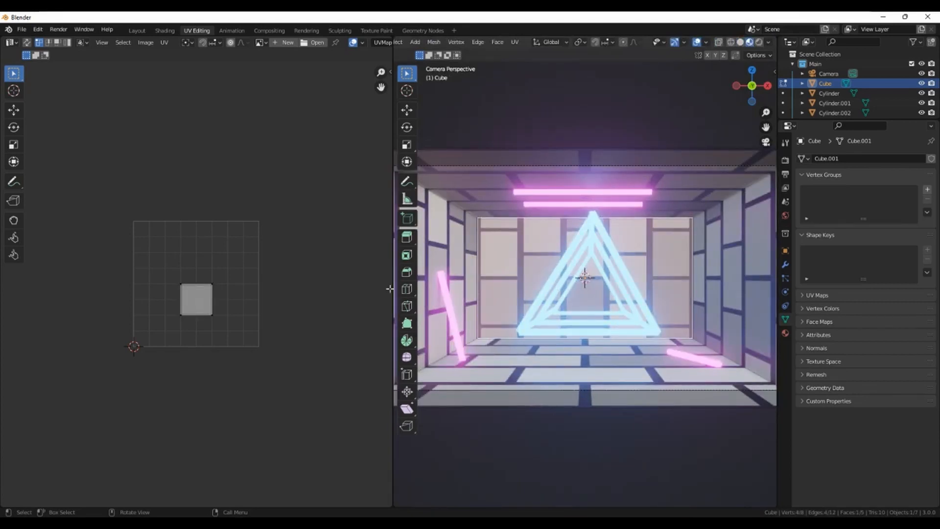
pyautogui.moveTo(169, 266); pyautogui.dragTo(219, 329)
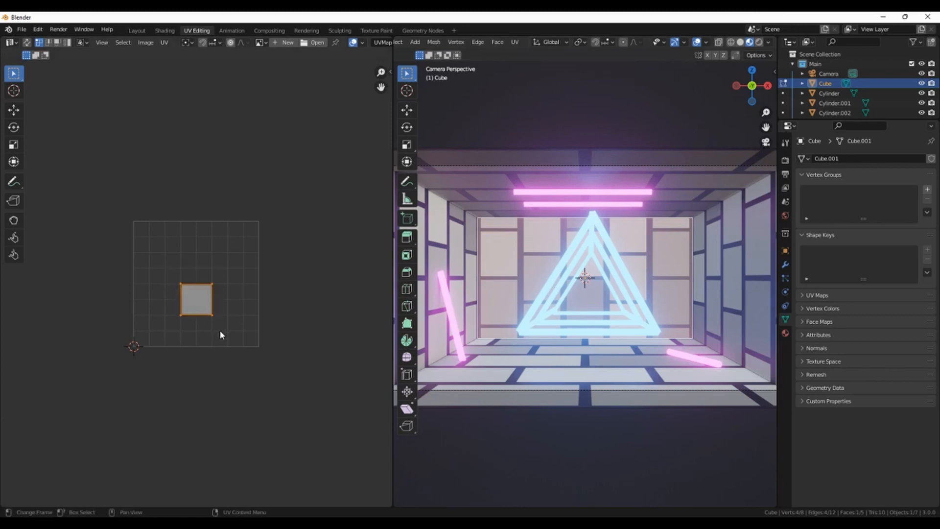
pyautogui.press('r')
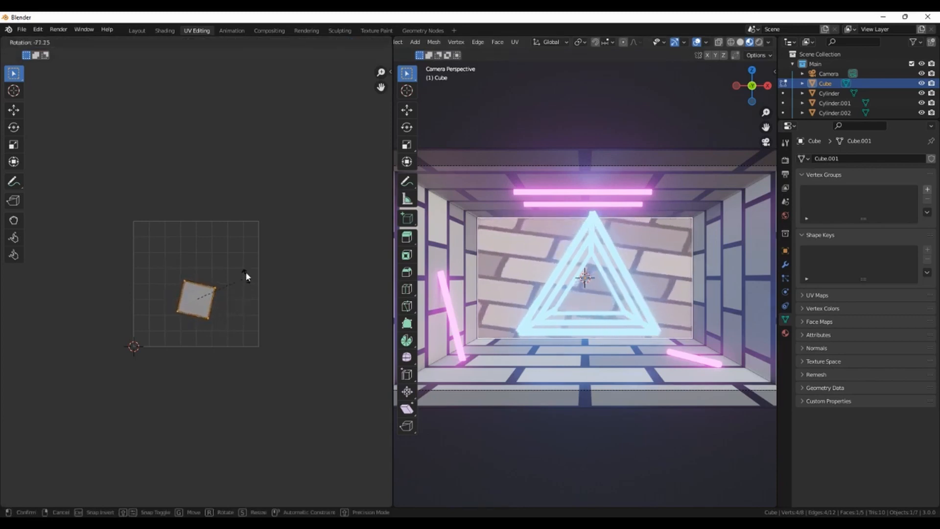
pyautogui.rightClick(246, 272)
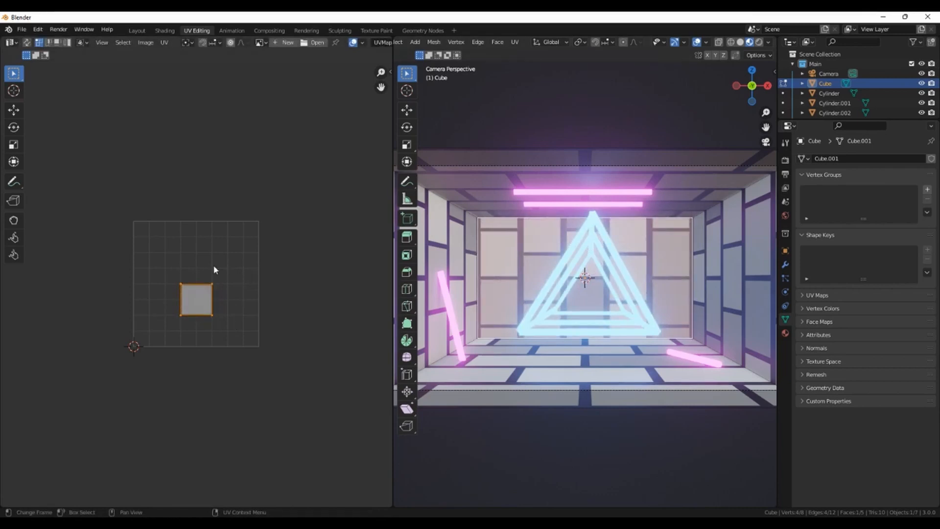
pyautogui.write('r90')
pyautogui.press('Return')
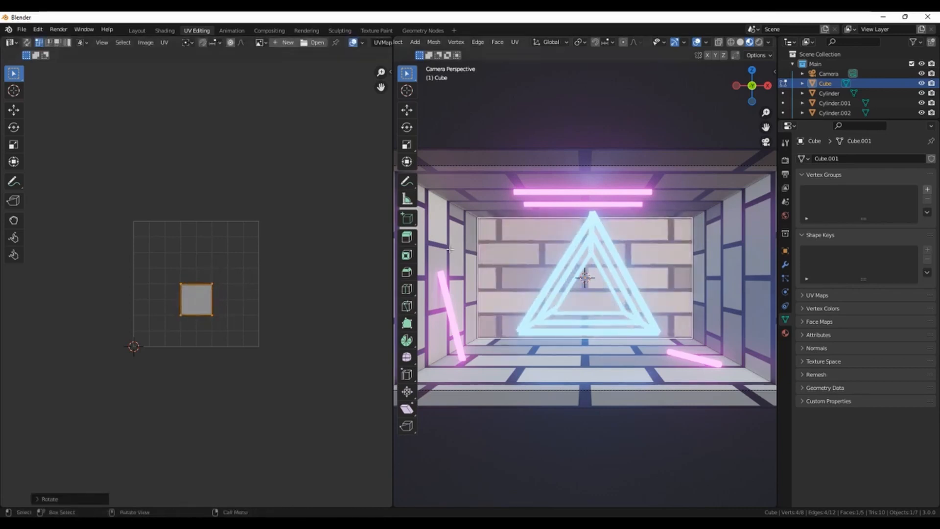
# Step: Rotate the UVs of the room's left wall face by 90 degrees
pyautogui.click(450, 249)
pyautogui.moveTo(165, 294); pyautogui.dragTo(258, 395)
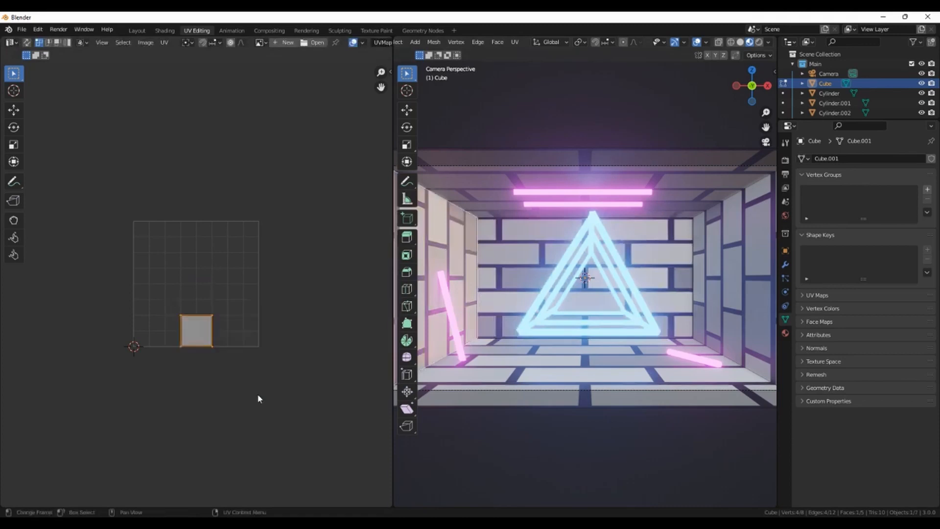
pyautogui.write('r90')
pyautogui.press('Return')
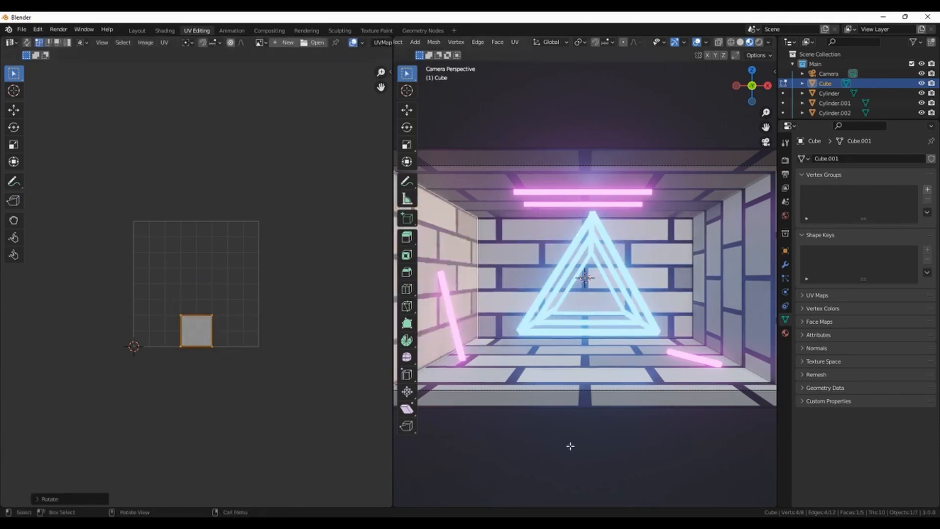
# Step: Rotate the UVs of the room's right wall face by 90 degrees
pyautogui.click(719, 326)
pyautogui.moveTo(164, 225); pyautogui.dragTo(249, 330)
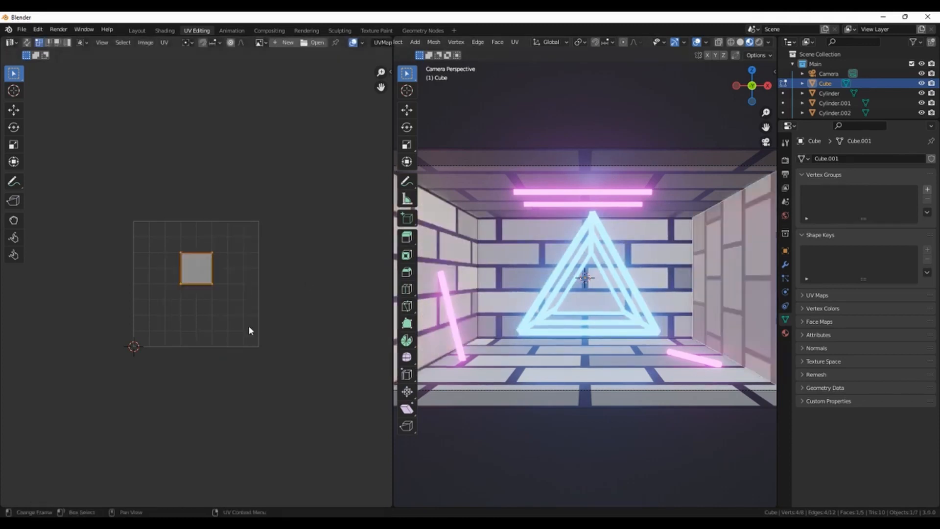
pyautogui.write('r90')
pyautogui.press('Return')
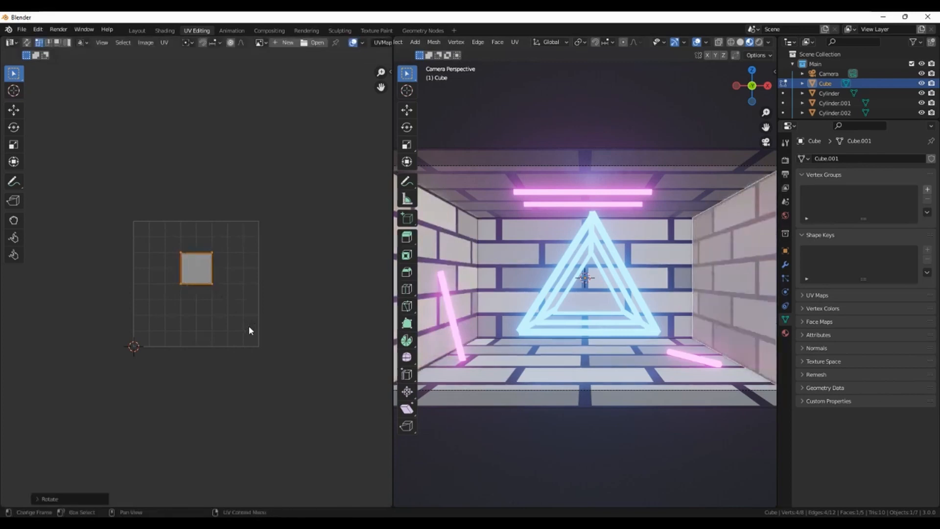
# Step: Select the back, left and right wall faces together and scale their UVs up to about three times their size for smaller bricks
pyautogui.keyDown('shift'); pyautogui.click(654, 269); pyautogui.keyUp('shift')
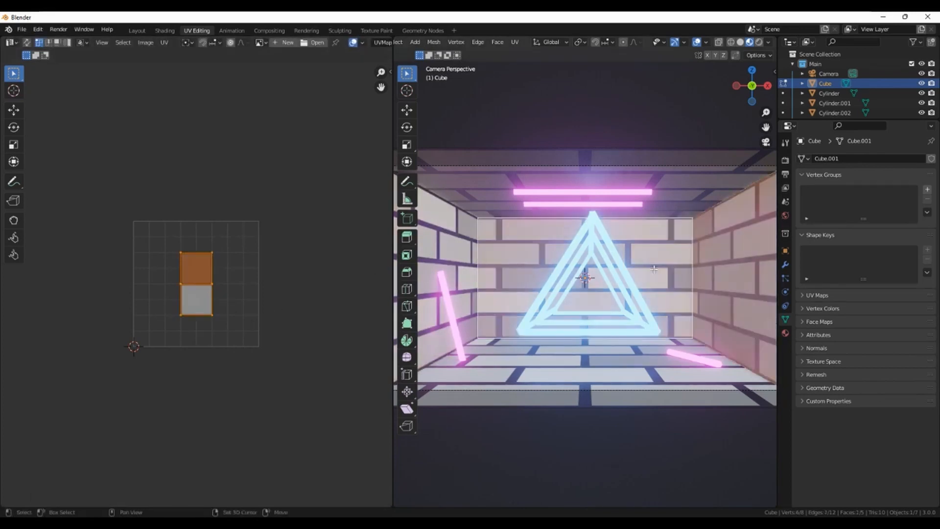
pyautogui.keyDown('shift'); pyautogui.click(464, 244); pyautogui.keyUp('shift')
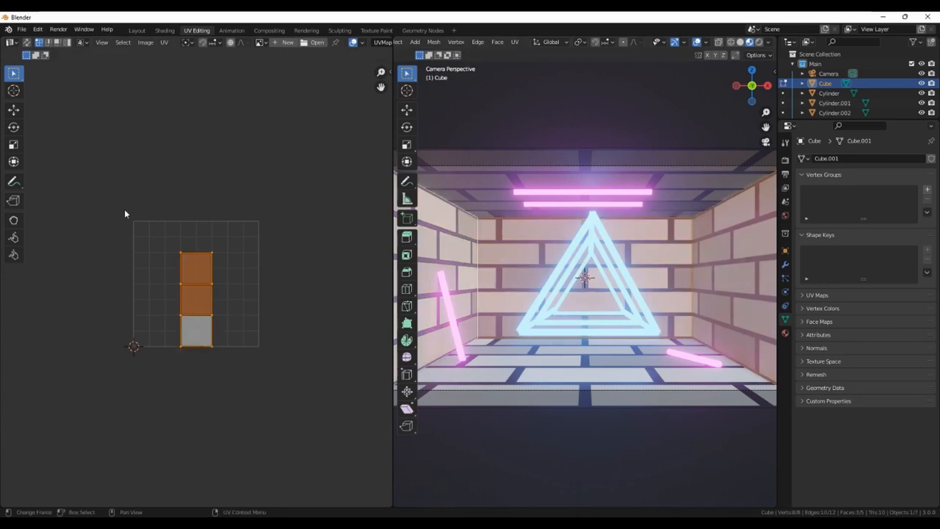
pyautogui.moveTo(124, 209); pyautogui.dragTo(242, 389)
pyautogui.press('s')
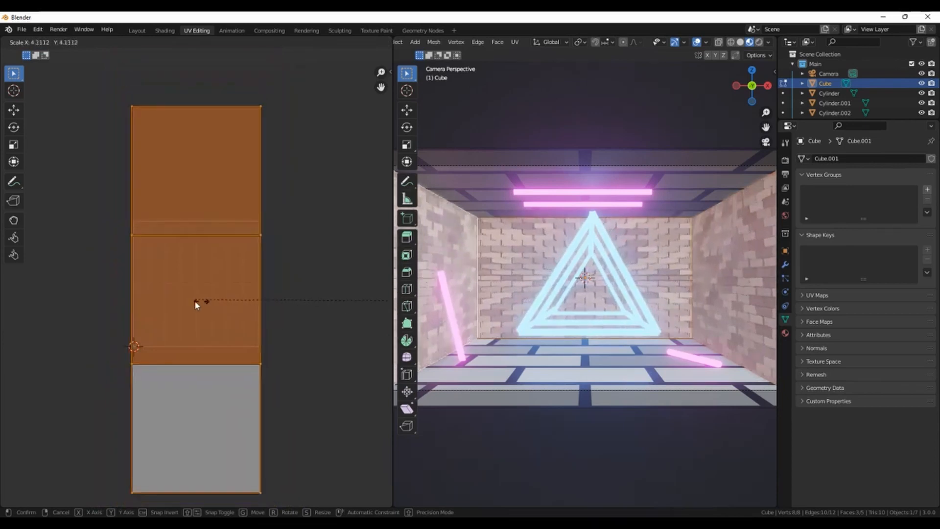
pyautogui.click(118, 292)
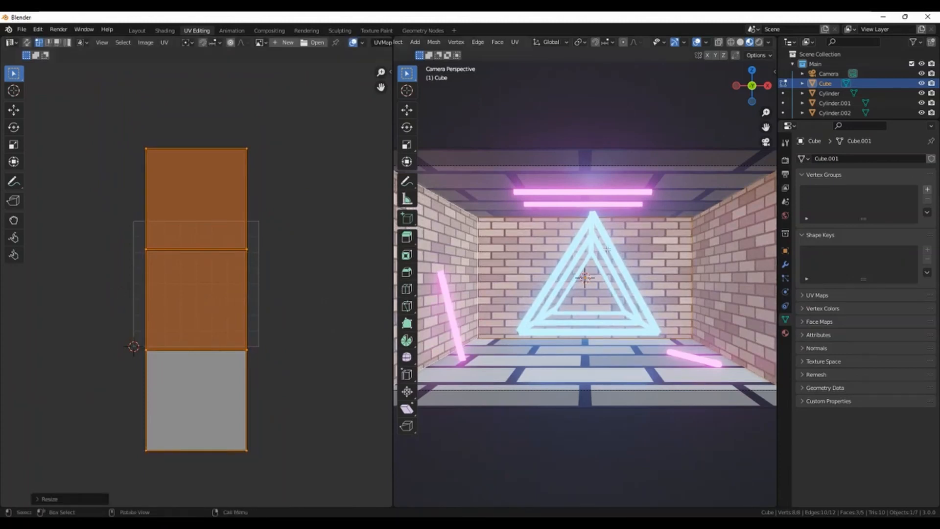
# Step: Select the room's ceiling face and scale its UVs up to about 3.43 times their size for smaller bricks
pyautogui.click(471, 193)
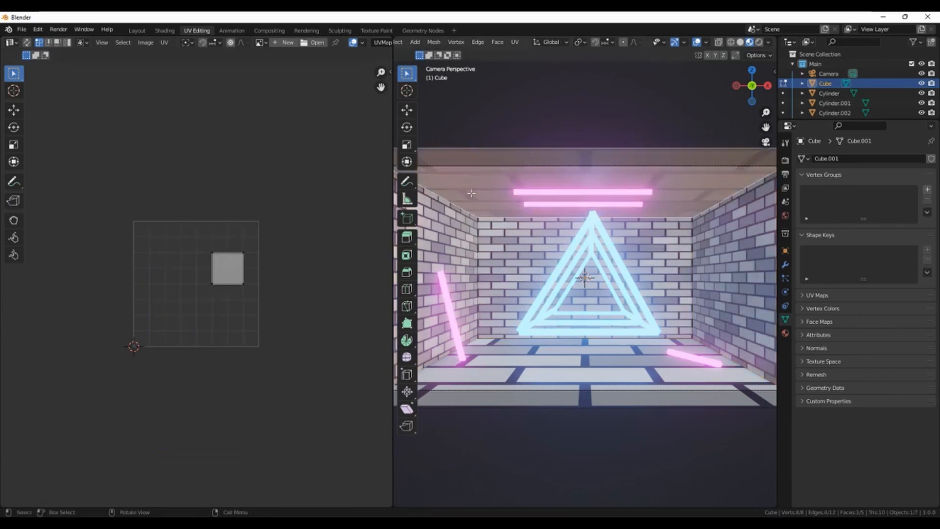
pyautogui.moveTo(178, 227); pyautogui.dragTo(287, 322)
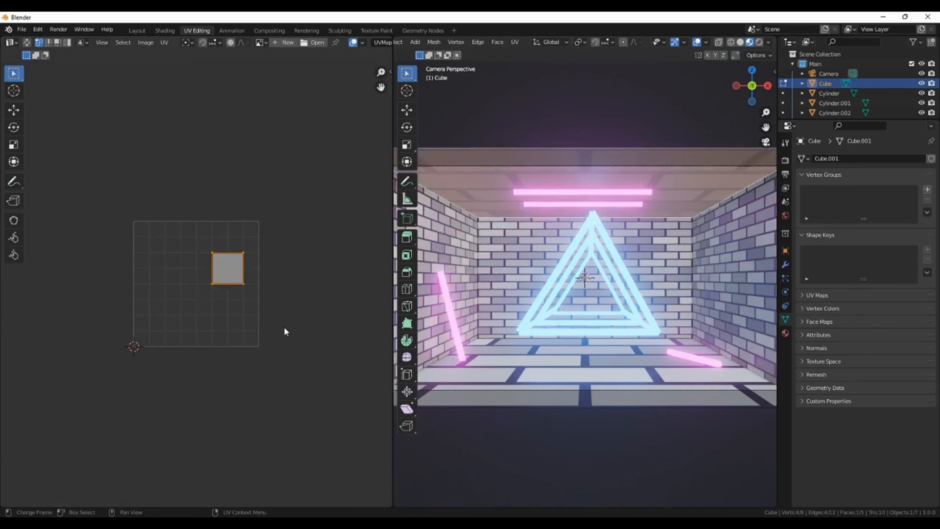
pyautogui.press('s')
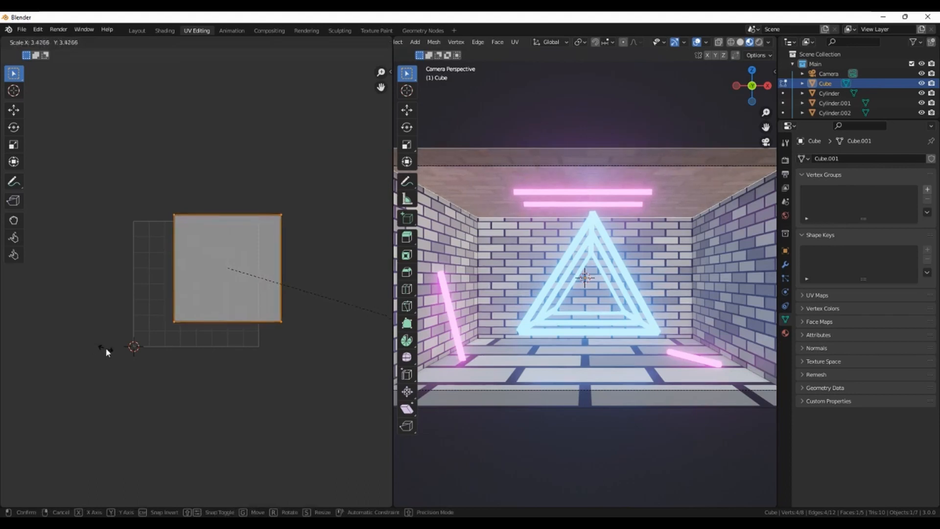
pyautogui.click(106, 352)
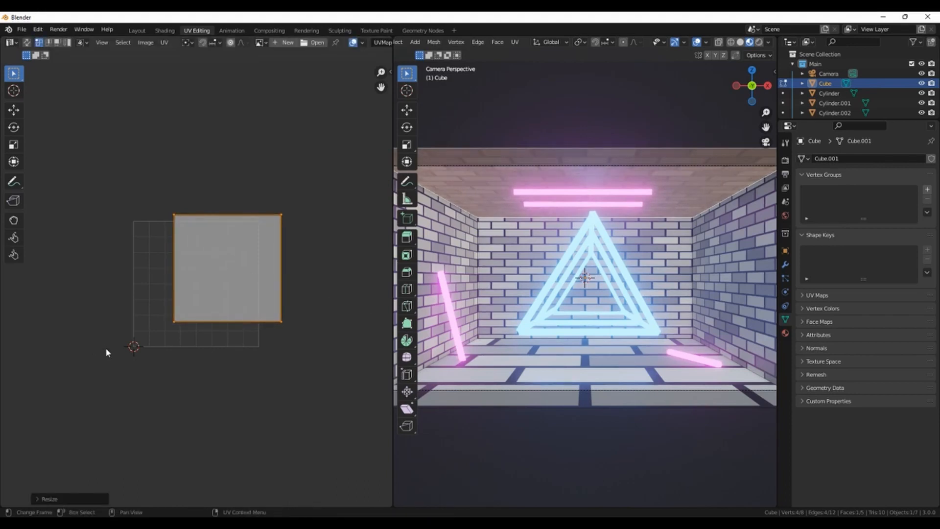
# Step: In the Shading workspace, set the Bricks material's Metallic to 1.000 and show the viewport in rendered shading
pyautogui.click(161, 31)
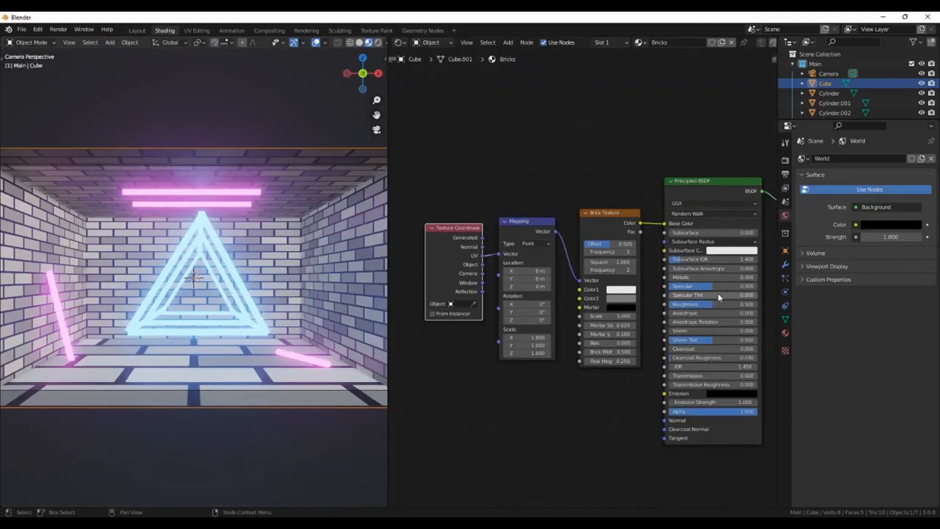
pyautogui.moveTo(693, 277); pyautogui.dragTo(788, 279)
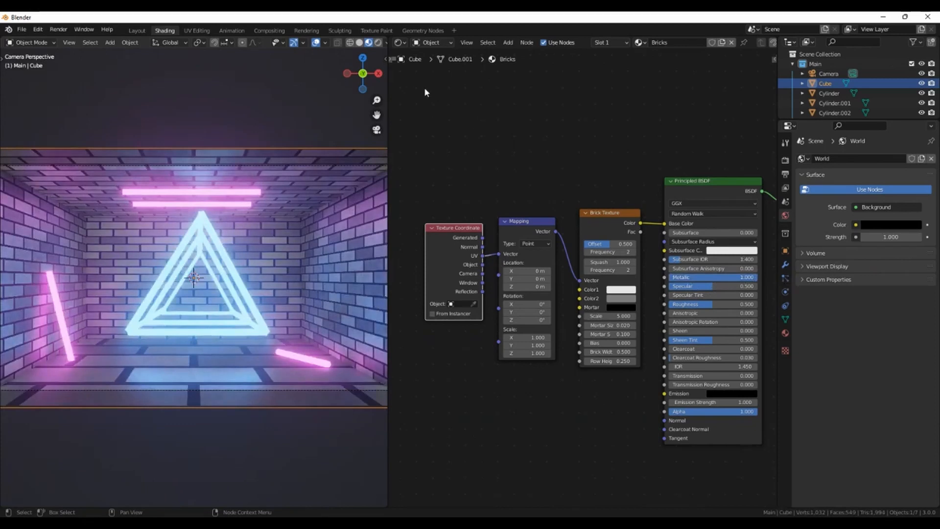
pyautogui.click(378, 43)
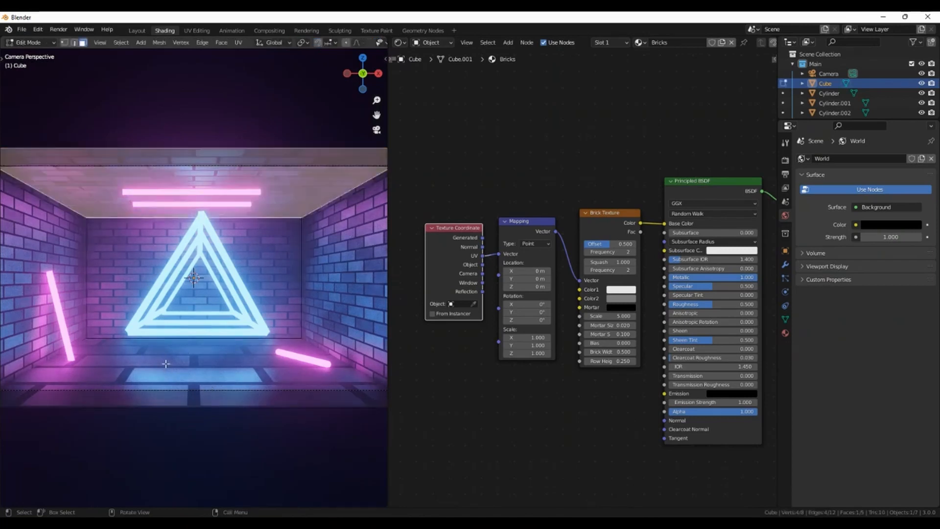
# Step: Select the room's floor face, add a new material named Floor, and assign it to that face
pyautogui.press('Tab')
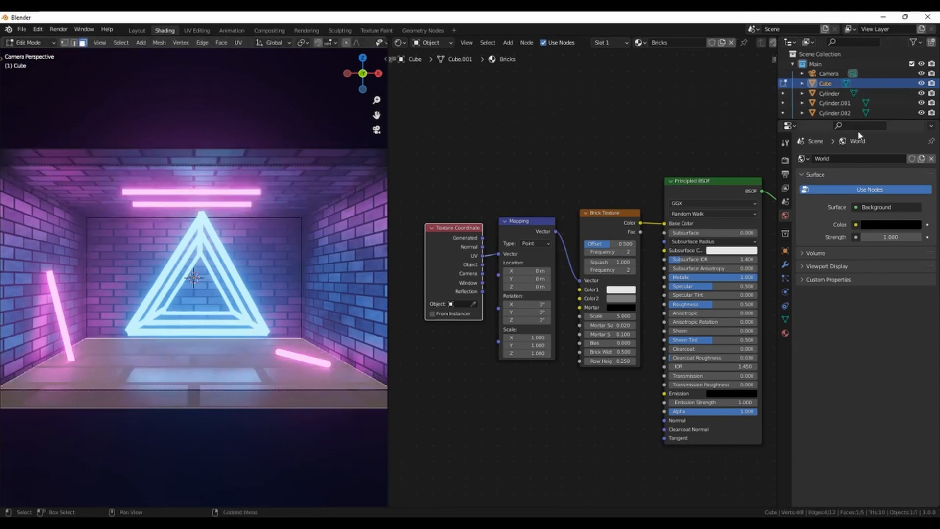
pyautogui.click(781, 334)
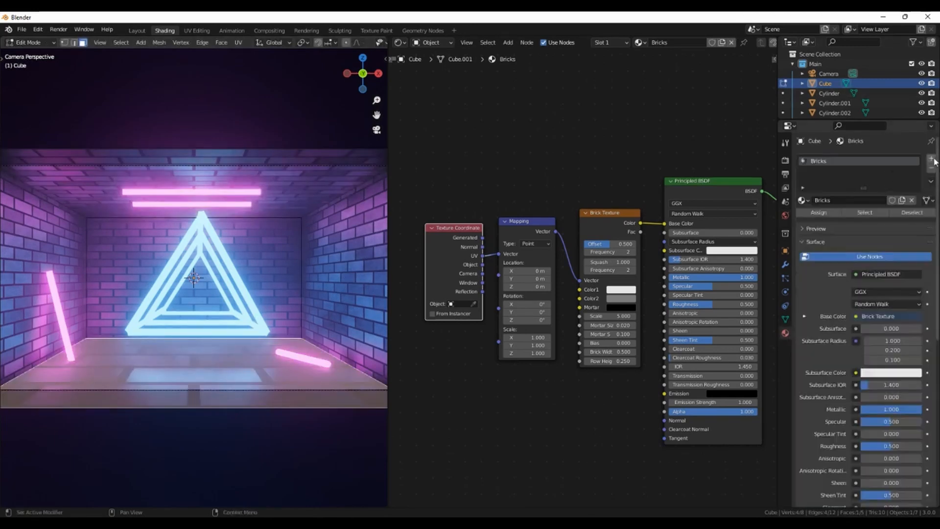
pyautogui.click(931, 158)
pyautogui.click(842, 219)
pyautogui.doubleClick(840, 220)
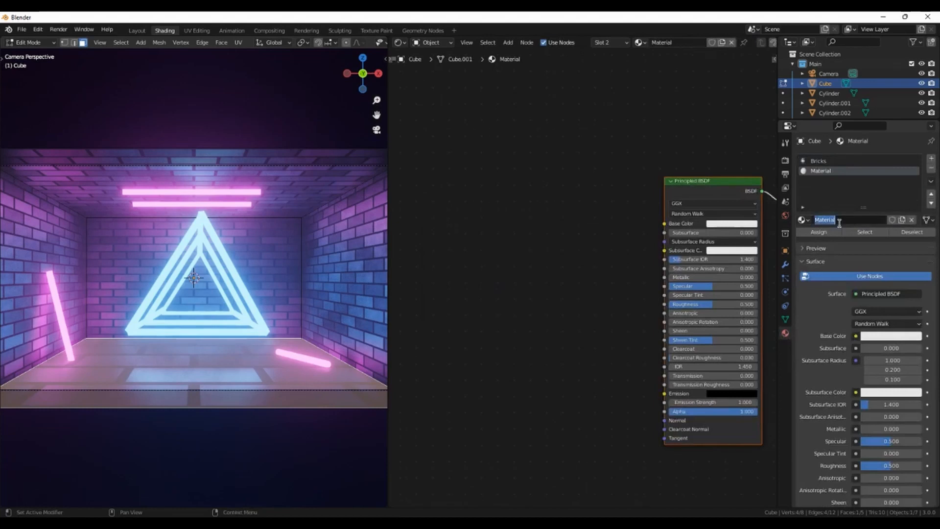
pyautogui.write('Floor')
pyautogui.press('Return')
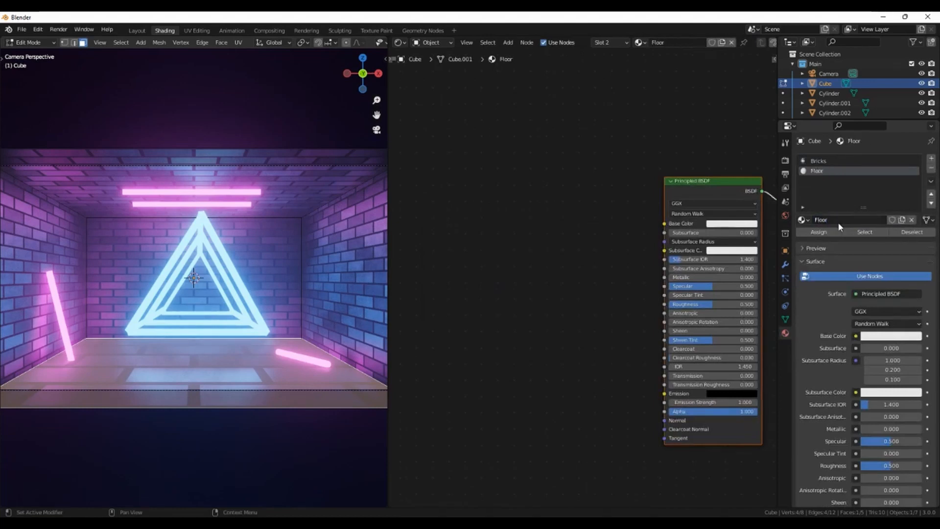
pyautogui.click(833, 233)
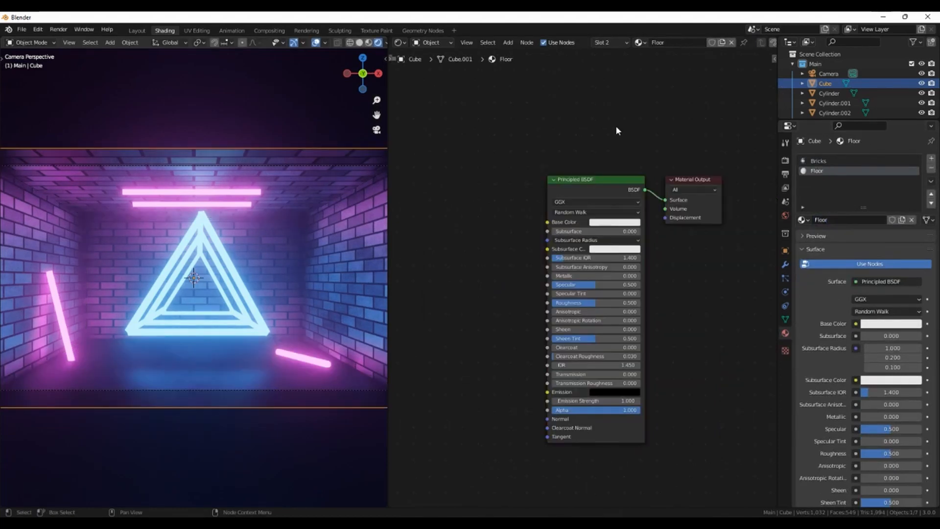
# Step: Add a Voronoi Texture node in front of the Floor material's Principled BSDF
pyautogui.moveTo(472, 297); pyautogui.dragTo(594, 296, button='middle')
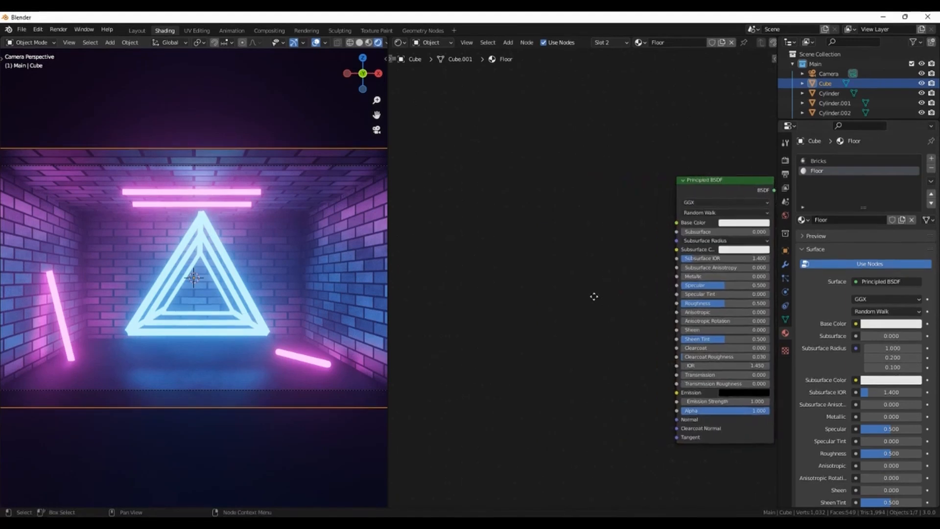
pyautogui.hotkey('shift', 'a')
pyautogui.click(497, 290)
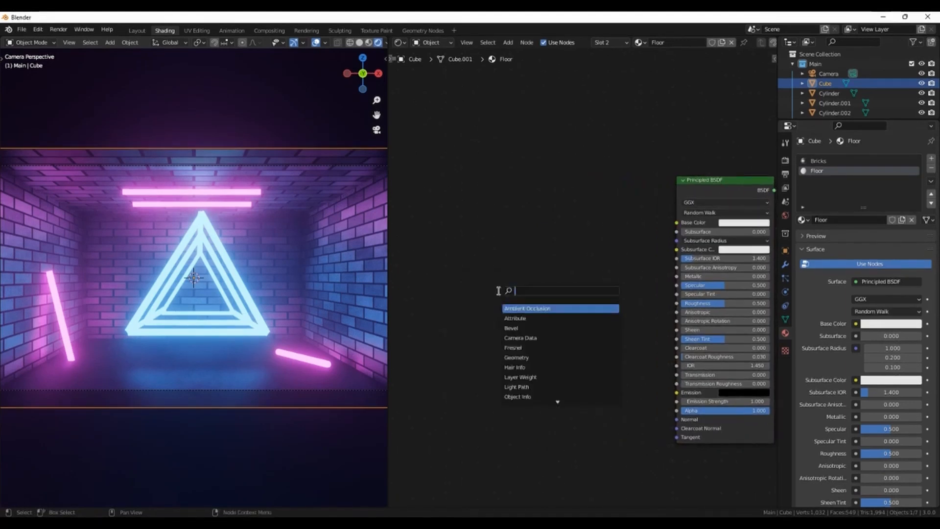
pyautogui.write('vol')
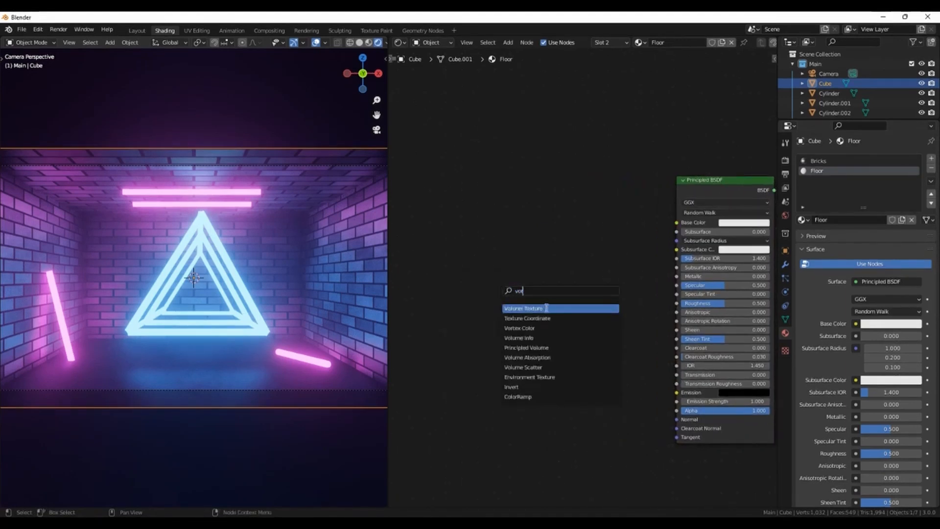
pyautogui.click(547, 308)
pyautogui.click(473, 245)
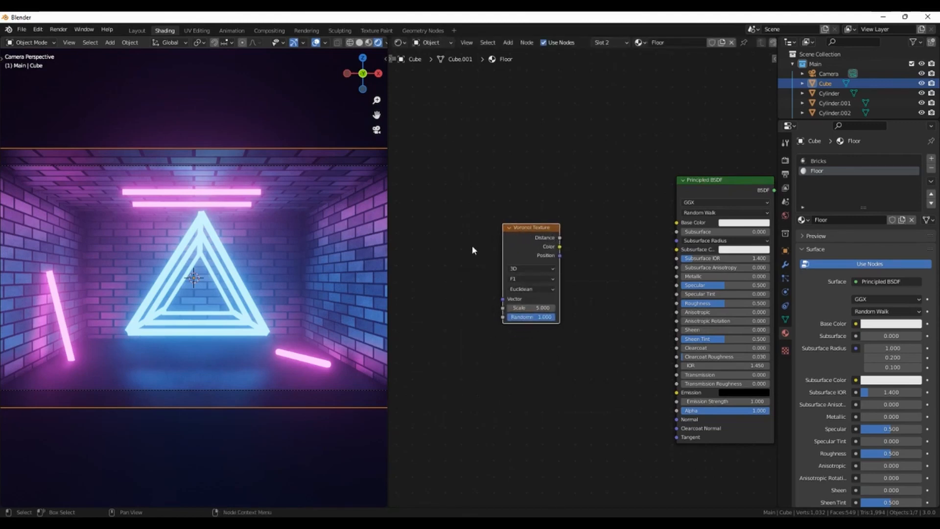
# Step: Add a Noise Texture node before the Voronoi Texture and link its Color output to the Voronoi's Vector input
pyautogui.hotkey('shift', 'a')
pyautogui.click(473, 247)
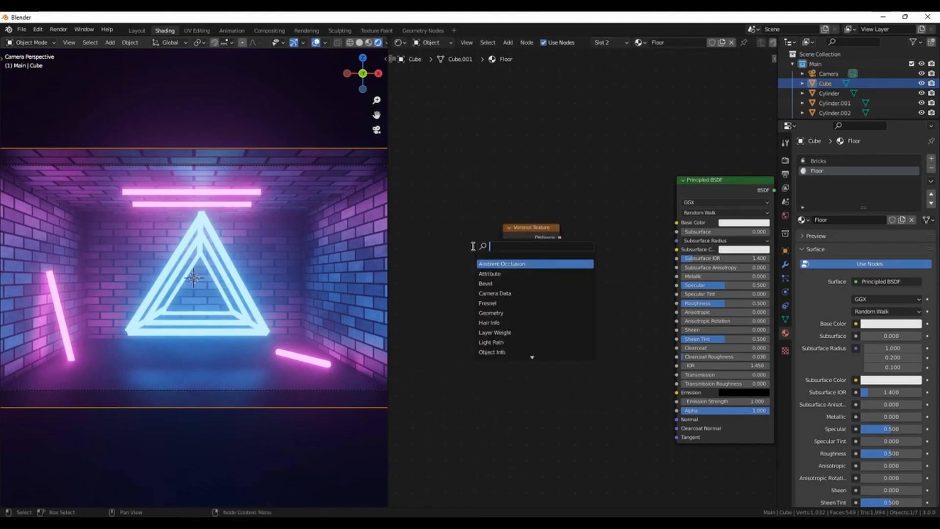
pyautogui.write('no')
pyautogui.click(492, 273)
pyautogui.click(467, 257)
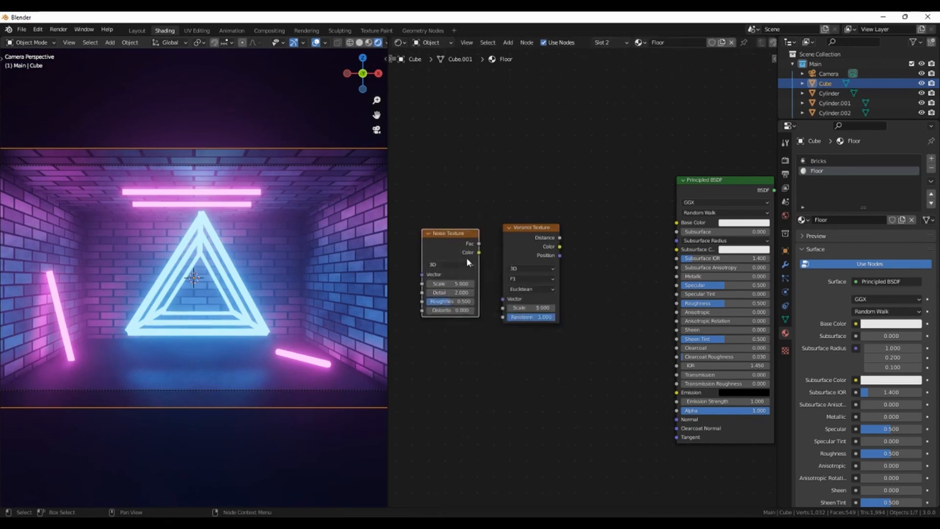
pyautogui.moveTo(479, 252); pyautogui.dragTo(503, 299)
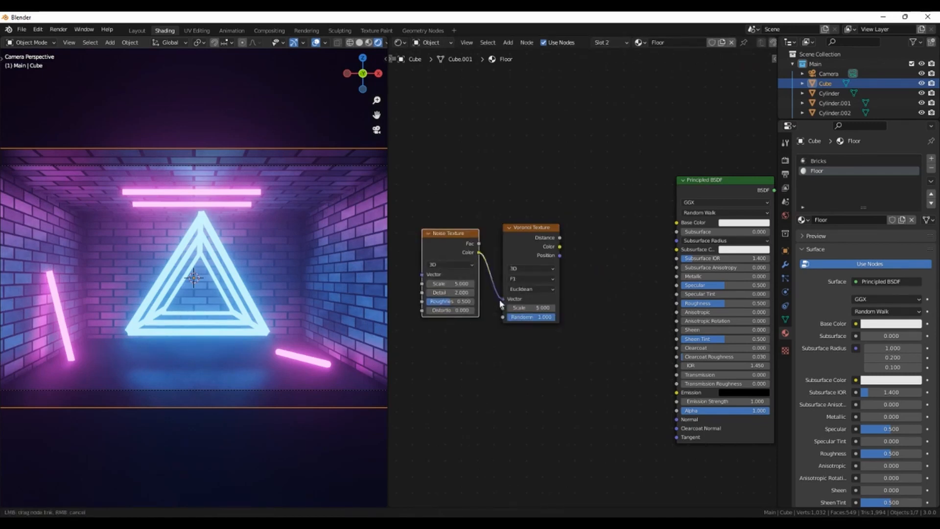
# Step: Link the Voronoi Texture's Color output to the Principled BSDF's Roughness and darken the floor's Base Color to a mid grey
pyautogui.click(561, 251)
pyautogui.moveTo(562, 251); pyautogui.dragTo(676, 305)
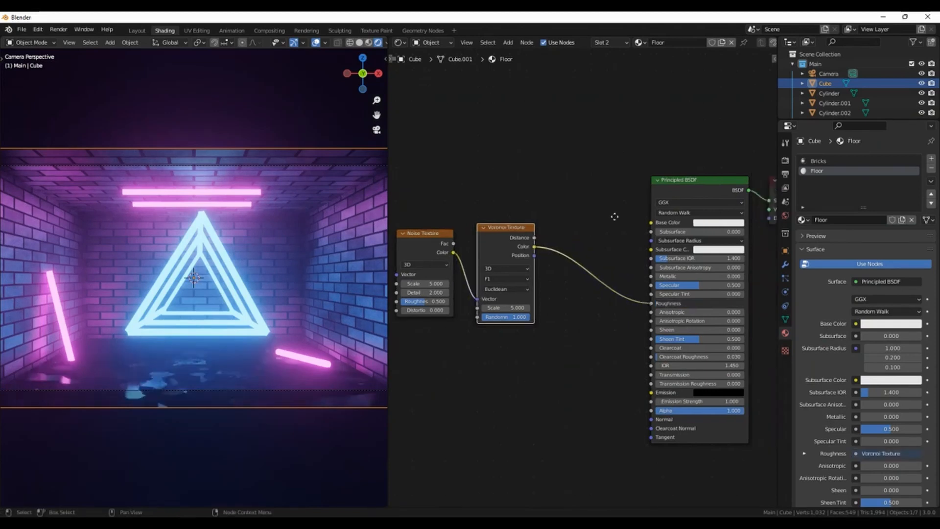
pyautogui.moveTo(640, 214); pyautogui.dragTo(615, 214, button='middle')
pyautogui.click(719, 223)
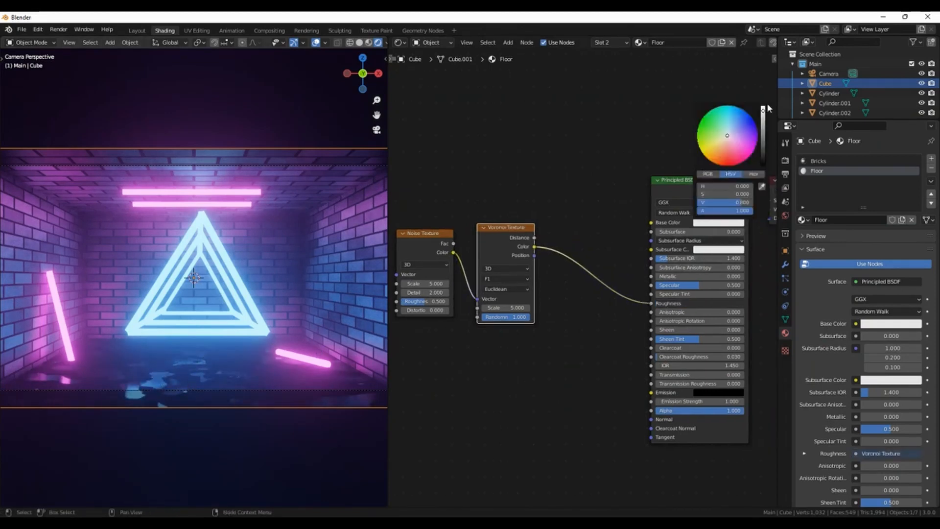
pyautogui.moveTo(764, 126); pyautogui.dragTo(765, 136)
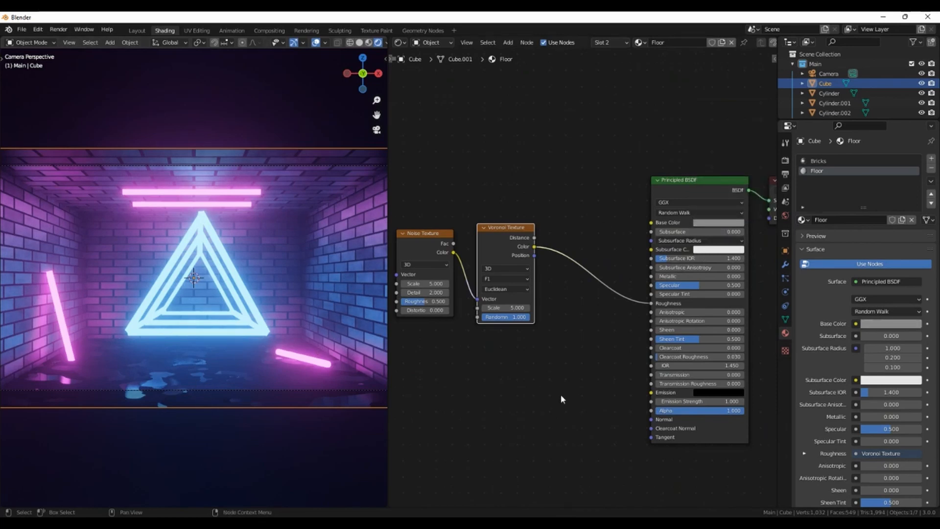
# Step: Insert a ColorRamp node on the link between the Voronoi Texture and the Principled BSDF's Roughness
pyautogui.moveTo(548, 383); pyautogui.dragTo(587, 383, button='middle')
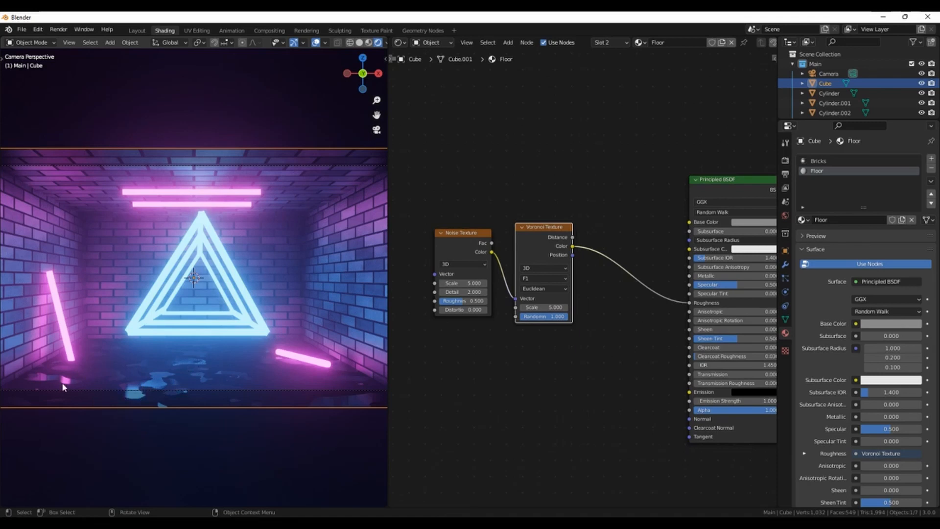
pyautogui.hotkey('shift', 'a')
pyautogui.click(600, 393)
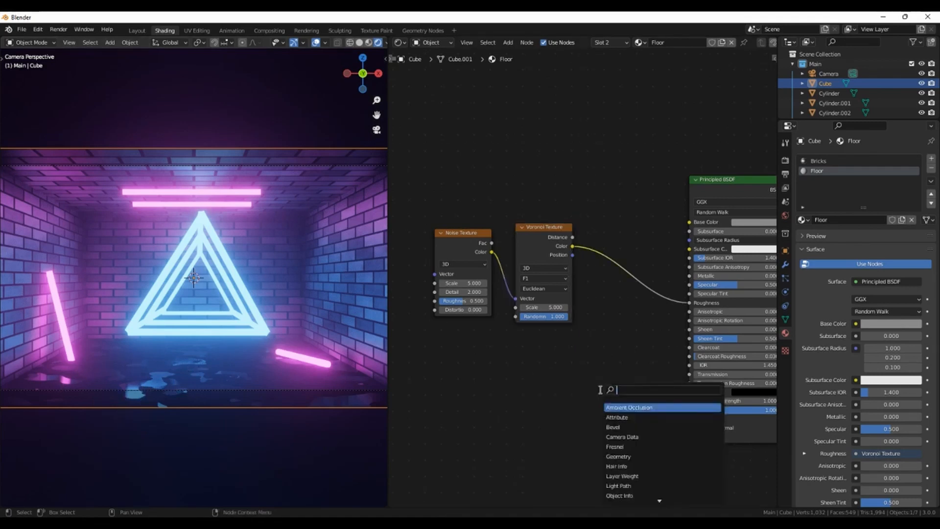
pyautogui.write('color ramp')
pyautogui.press('Return')
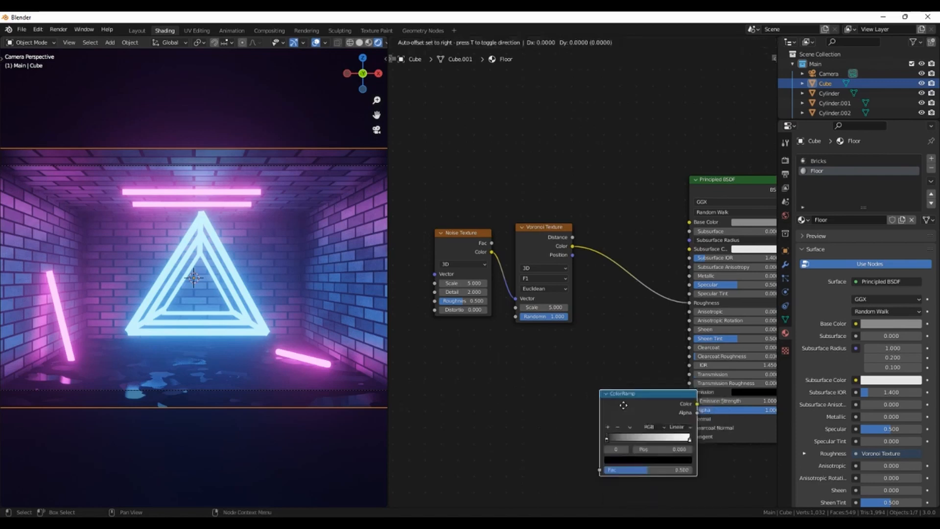
pyautogui.click(610, 247)
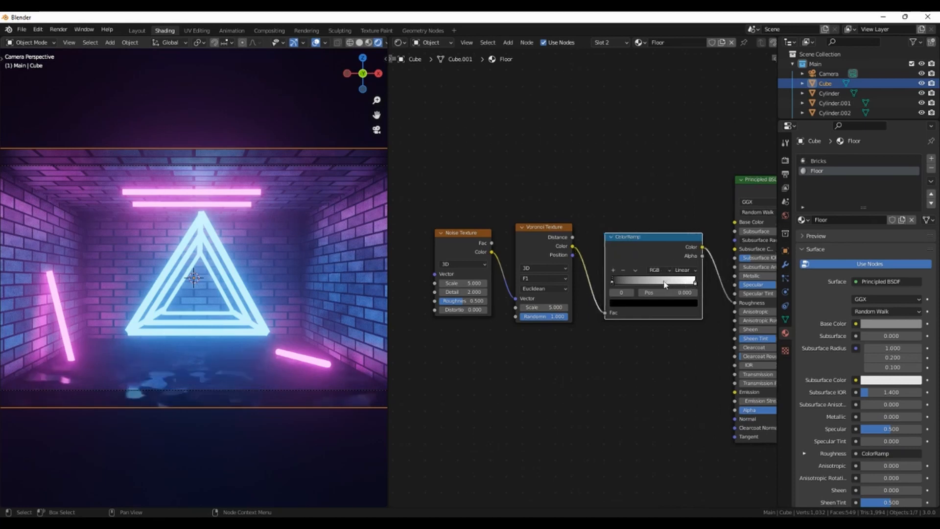
# Step: Sharpen the ColorRamp by moving its white stop inward and its black stop to position 0.482
pyautogui.moveTo(699, 281); pyautogui.dragTo(675, 281)
pyautogui.moveTo(612, 286); pyautogui.dragTo(655, 287)
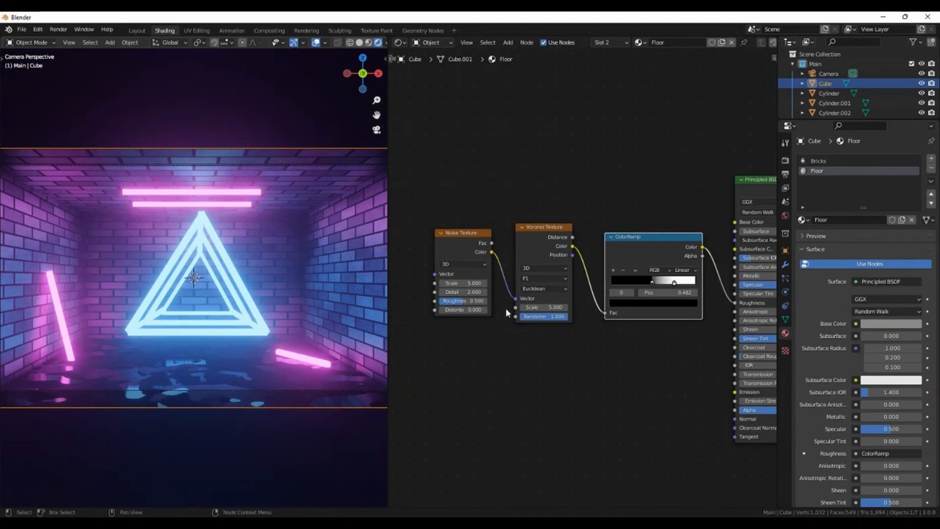
# Step: Set the Noise Texture's Scale to 8.300 and the Voronoi Texture's Scale to 5.200 for finer floor puddles
pyautogui.moveTo(456, 289); pyautogui.dragTo(488, 286)
pyautogui.click(583, 364)
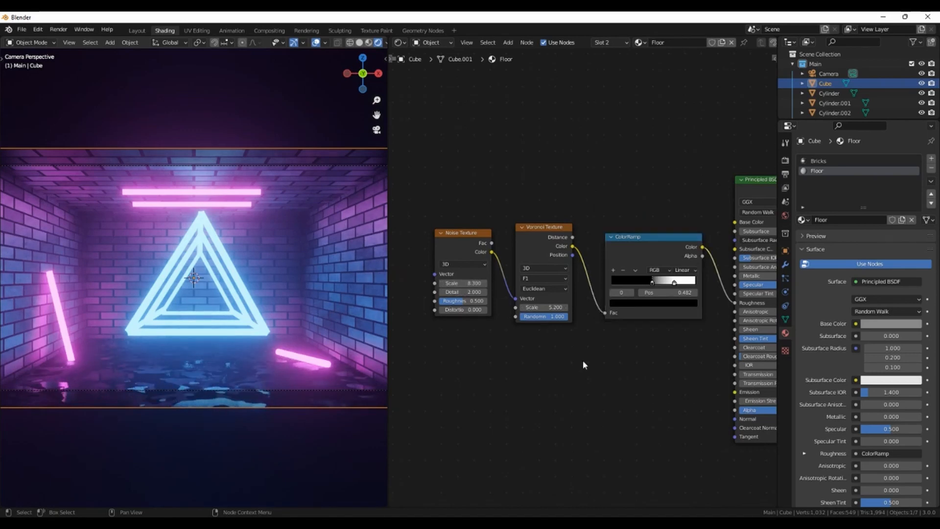
pyautogui.moveTo(634, 351); pyautogui.dragTo(525, 377, button='middle')
pyautogui.scroll(-1, 515, 368)
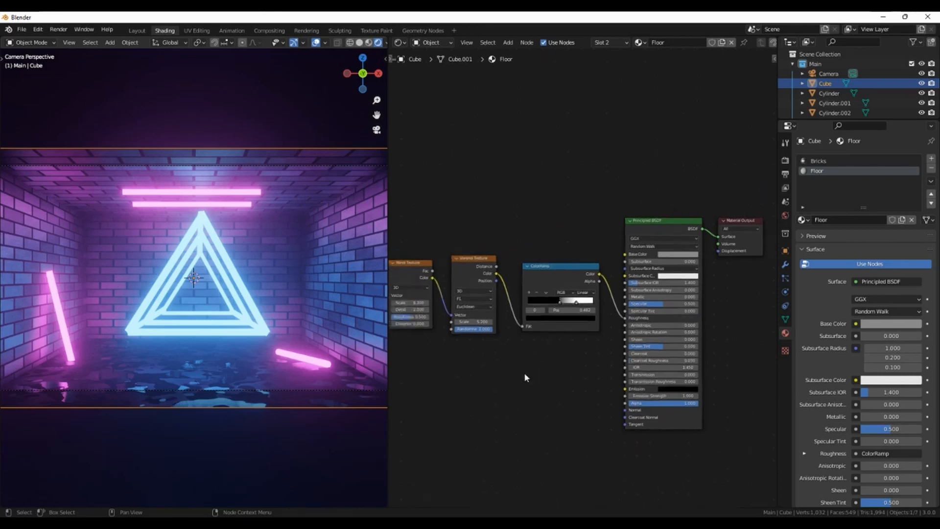
# Step: In the Layout workspace, keep Eevee as the render engine and show the viewport in rendered shading
pyautogui.click(131, 30)
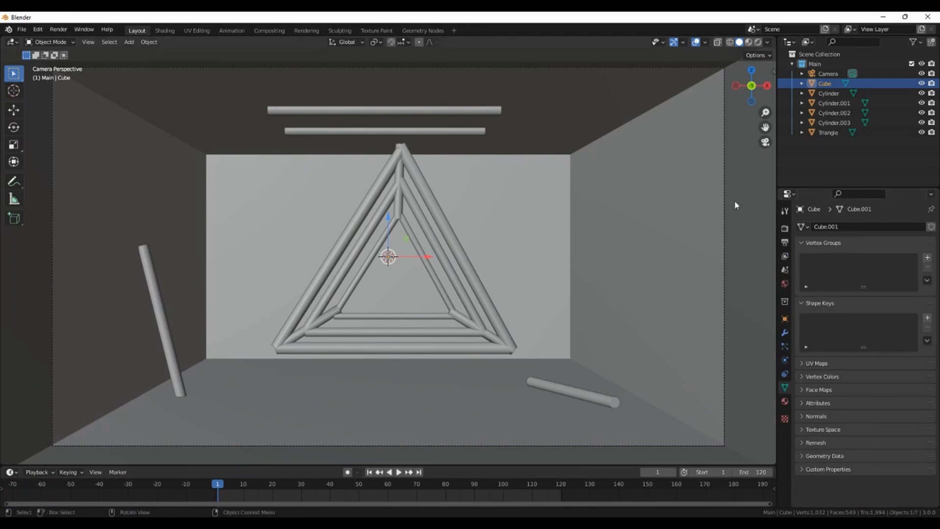
pyautogui.click(786, 229)
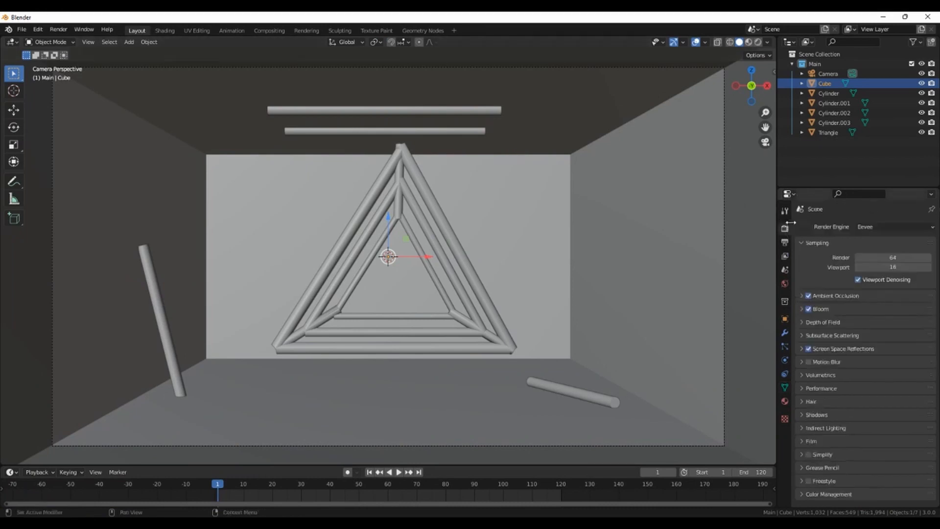
pyautogui.click(880, 228)
pyautogui.click(880, 227)
pyautogui.click(758, 43)
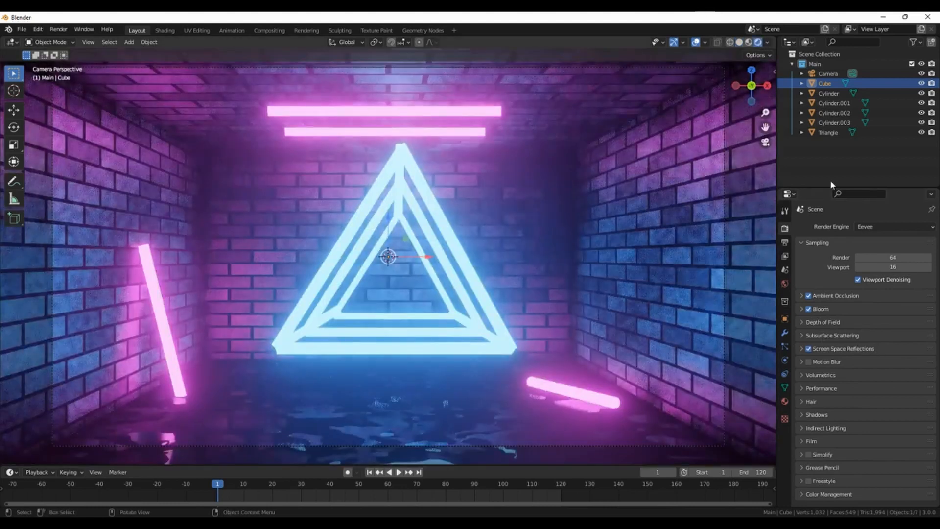
# Step: Turn Bloom off and back on to compare the neon glow
pyautogui.click(809, 309)
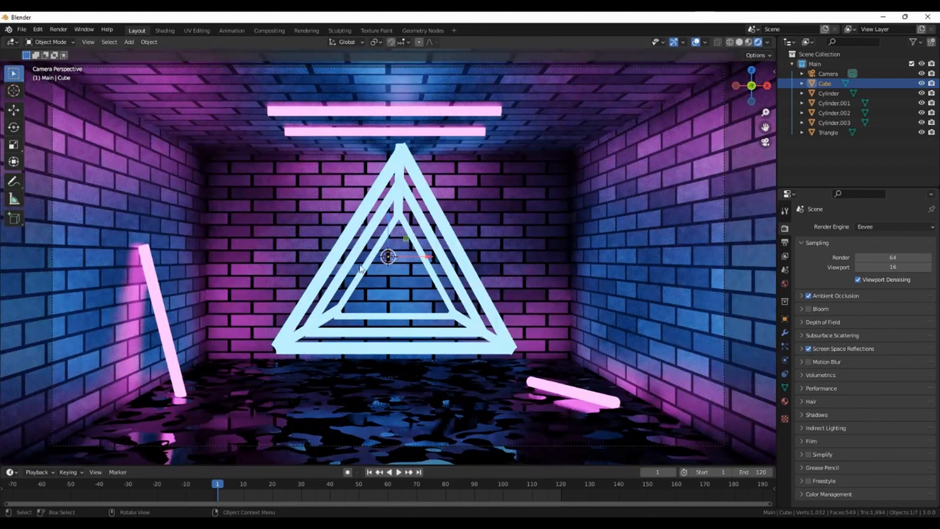
pyautogui.click(809, 309)
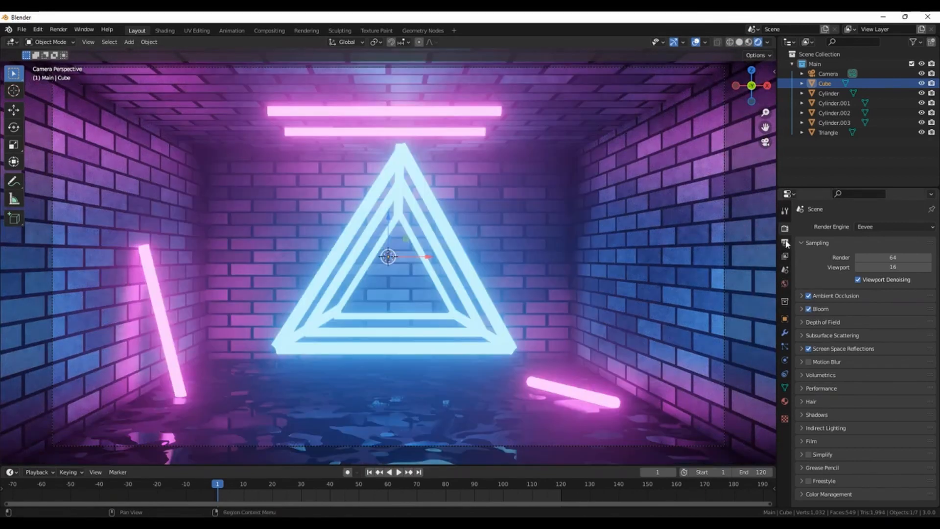
# Step: Review the output resolution, frame range, file format and output folder before rendering, leaving the folder choice unchanged
pyautogui.click(785, 243)
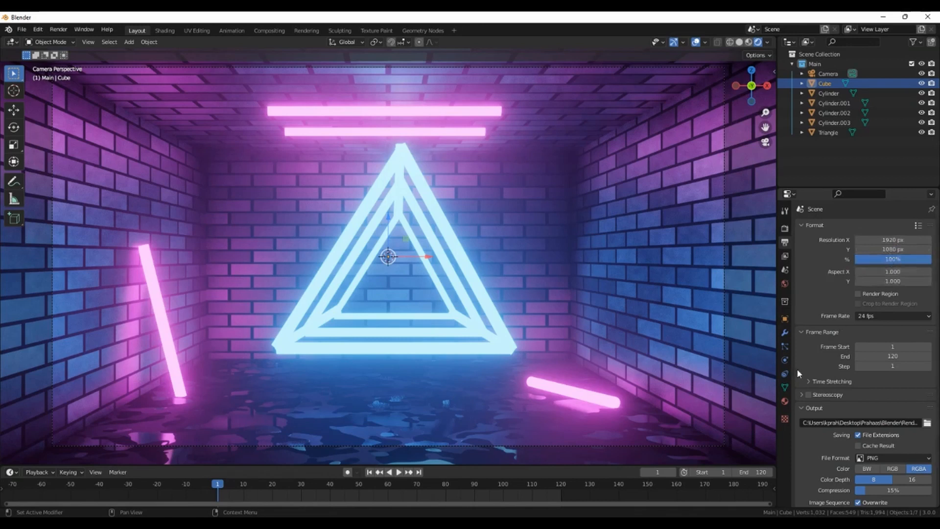
pyautogui.scroll(-2, 798, 374)
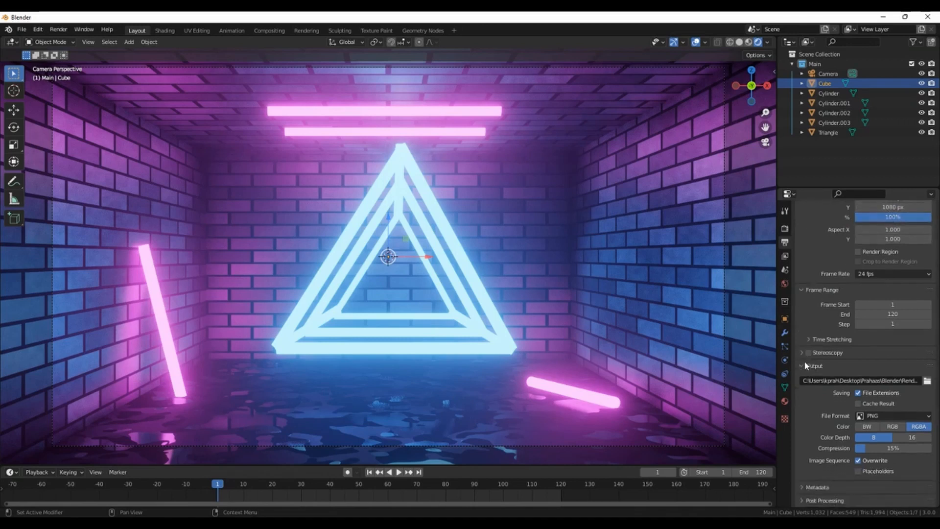
pyautogui.click(927, 381)
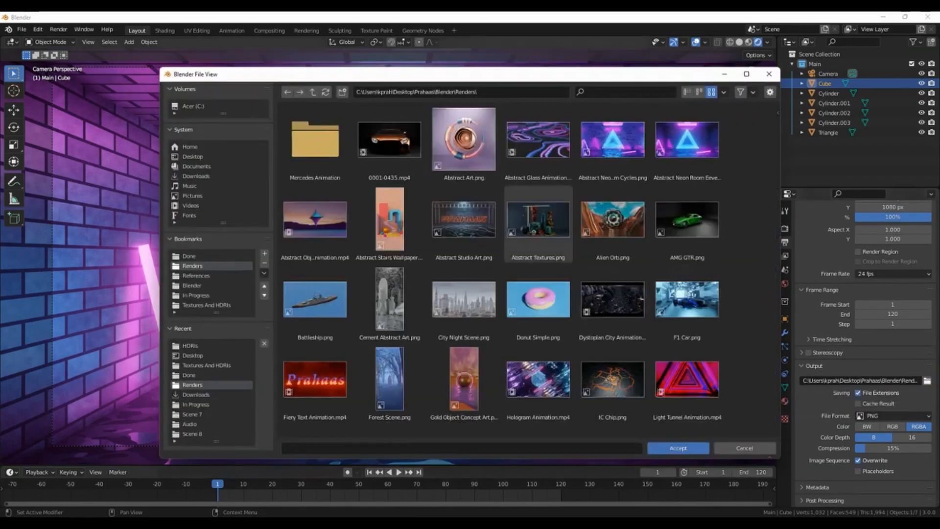
pyautogui.click(745, 447)
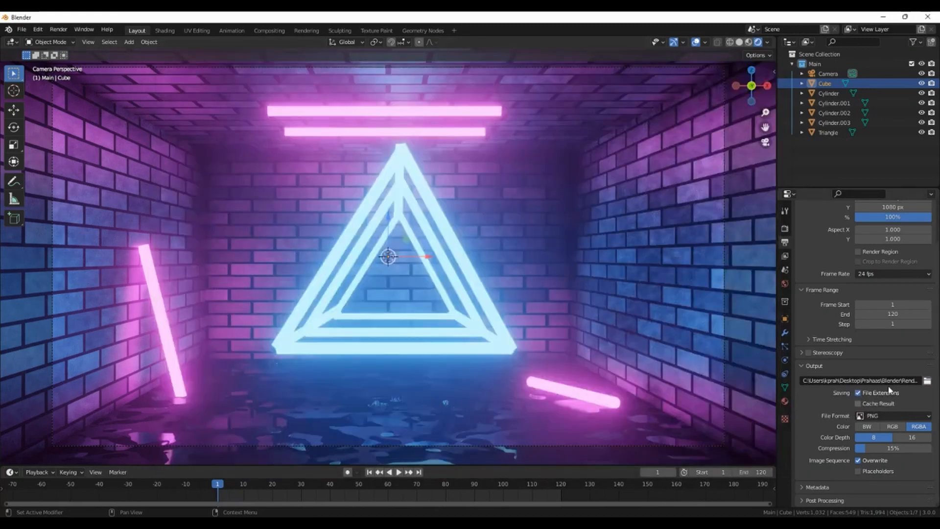
pyautogui.click(58, 29)
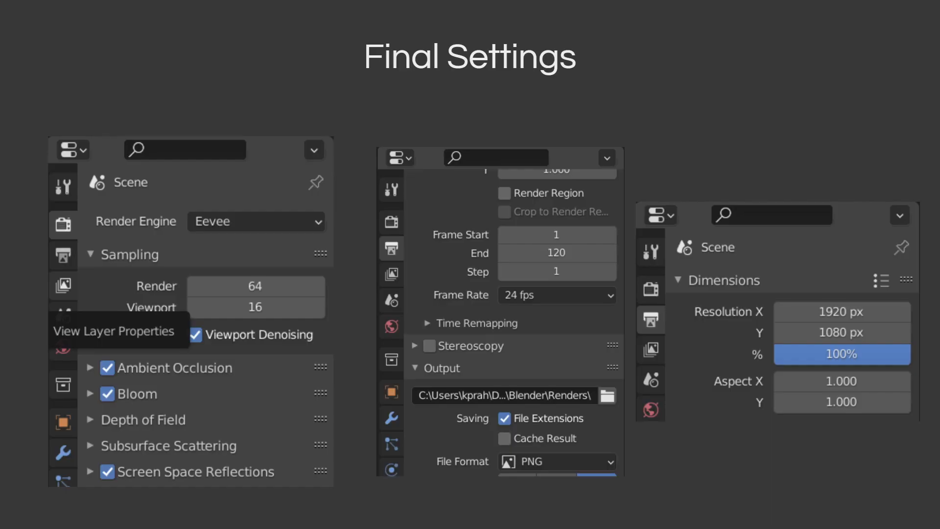